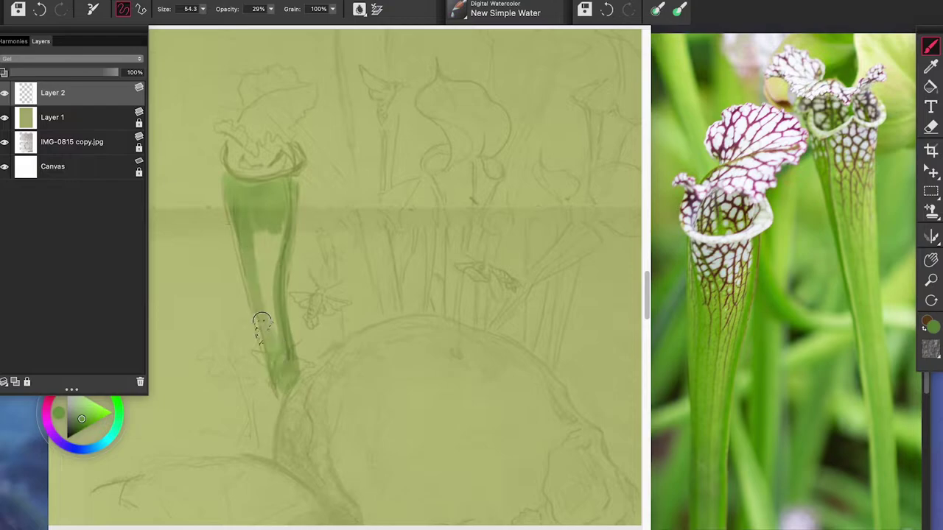
# Step: Fill the left pitcher's tube and the whole middle pitcher with a translucent green wash, and start tinting the left pitcher's mouth
pyautogui.click(40, 9)
pyautogui.moveTo(279, 225); pyautogui.dragTo(281, 392)
pyautogui.moveTo(294, 180)
pyautogui.mouseDown()
pyautogui.moveTo(289, 221)
pyautogui.moveTo(282, 182)
pyautogui.moveTo(276, 250)
pyautogui.moveTo(242, 211)
pyautogui.moveTo(268, 300)
pyautogui.moveTo(288, 197)
pyautogui.moveTo(275, 442)
pyautogui.mouseUp()
pyautogui.moveTo(465, 82)
pyautogui.mouseDown()
pyautogui.moveTo(431, 95)
pyautogui.moveTo(446, 84)
pyautogui.moveTo(488, 131)
pyautogui.moveTo(442, 169)
pyautogui.moveTo(480, 172)
pyautogui.moveTo(453, 309)
pyautogui.moveTo(468, 221)
pyautogui.mouseUp()
pyautogui.moveTo(280, 161); pyautogui.dragTo(249, 155)
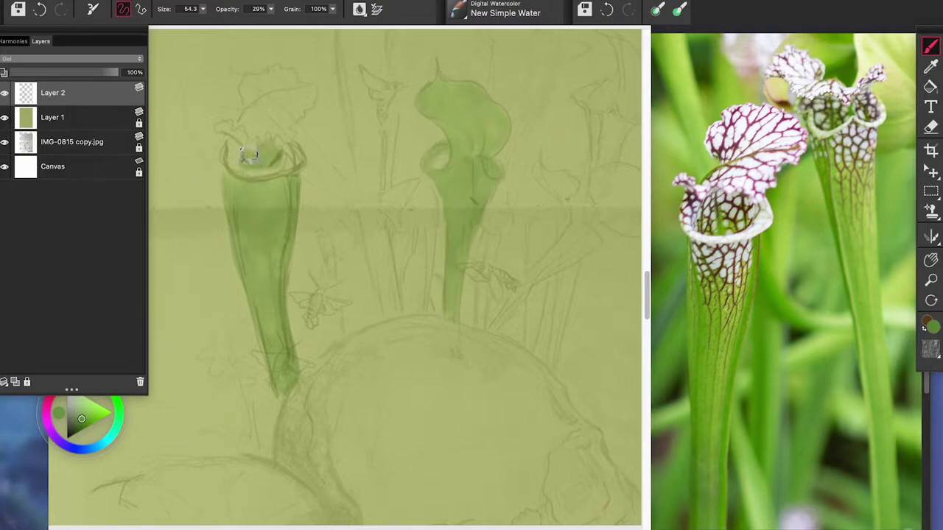
# Step: Paint the slanted pitcher beside the middle one green and deepen the bases of the two upright tubes
pyautogui.moveTo(594, 241)
pyautogui.mouseDown()
pyautogui.moveTo(559, 242)
pyautogui.moveTo(548, 270)
pyautogui.moveTo(486, 327)
pyautogui.mouseUp()
pyautogui.moveTo(453, 294); pyautogui.dragTo(456, 263)
pyautogui.moveTo(287, 339)
pyautogui.mouseDown()
pyautogui.moveTo(272, 354)
pyautogui.moveTo(248, 288)
pyautogui.moveTo(287, 366)
pyautogui.moveTo(285, 395)
pyautogui.mouseUp()
pyautogui.moveTo(256, 160); pyautogui.dragTo(266, 149)
# Step: With a brush of size 14.4 at 46% opacity, darken the left pitcher's mouth and shade along its tube's sides
pyautogui.moveTo(203, 9); pyautogui.dragTo(184, 17)
pyautogui.moveTo(271, 9); pyautogui.dragTo(261, 29)
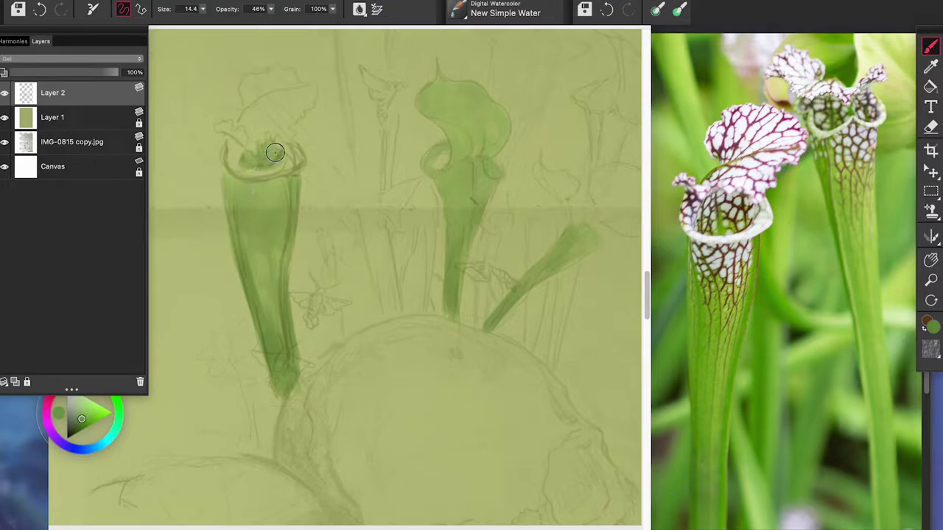
pyautogui.moveTo(271, 159)
pyautogui.mouseDown()
pyautogui.moveTo(261, 152)
pyautogui.moveTo(257, 160)
pyautogui.moveTo(273, 158)
pyautogui.mouseUp()
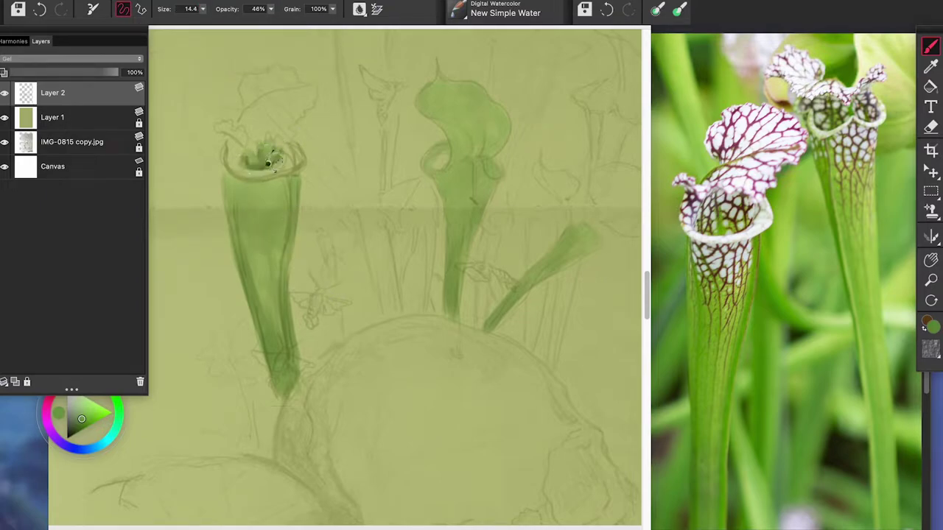
pyautogui.moveTo(295, 212)
pyautogui.mouseDown()
pyautogui.moveTo(288, 229)
pyautogui.moveTo(281, 297)
pyautogui.mouseUp()
pyautogui.moveTo(228, 208); pyautogui.dragTo(249, 284)
# Step: Refine the shading along the left pitcher's outer left edge, reducing the brush size to 11.5
pyautogui.click(188, 8)
pyautogui.moveTo(198, 11); pyautogui.dragTo(200, 22)
pyautogui.moveTo(243, 280); pyautogui.dragTo(258, 324)
pyautogui.click(40, 10)
pyautogui.moveTo(224, 184); pyautogui.dragTo(230, 205)
pyautogui.click(203, 9)
pyautogui.moveTo(193, 21); pyautogui.dragTo(186, 21)
pyautogui.moveTo(224, 190); pyautogui.dragTo(240, 255)
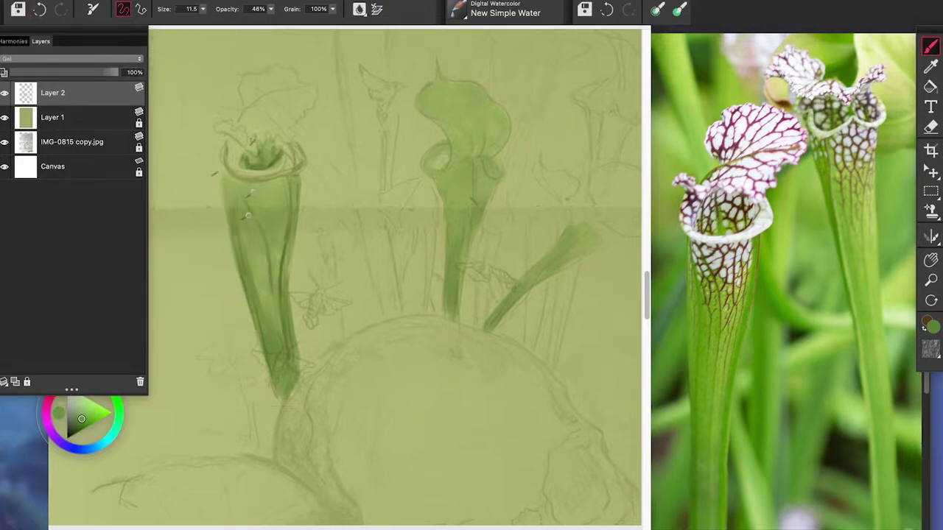
# Step: Set the brush to size 11.4 and 52% opacity, and strengthen the left pitcher's tube edge and inner mouth
pyautogui.click(203, 10)
pyautogui.click(270, 10)
pyautogui.click(269, 21)
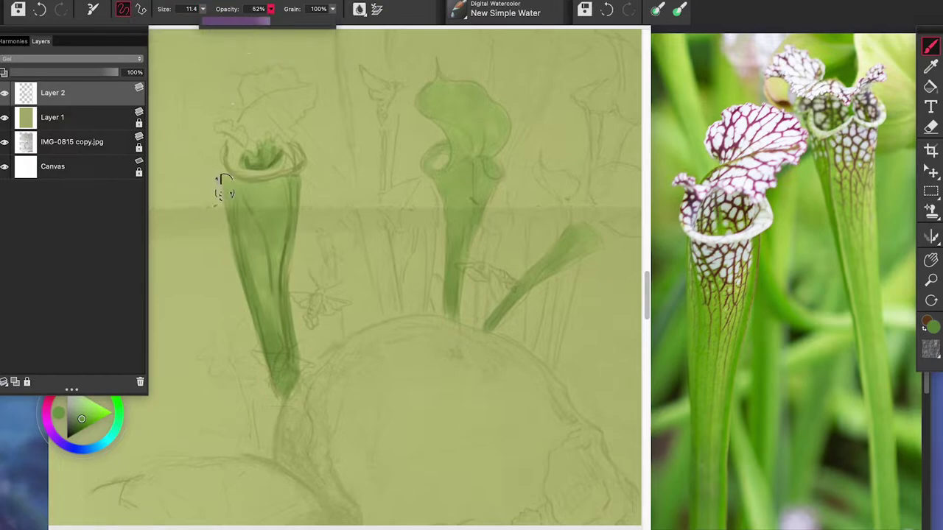
pyautogui.moveTo(238, 247); pyautogui.dragTo(255, 320)
pyautogui.moveTo(259, 150); pyautogui.dragTo(258, 164)
# Step: Redraw the curved green fold line across the left pitcher's hood until it sits well
pyautogui.click(40, 9)
pyautogui.moveTo(300, 90); pyautogui.dragTo(243, 104)
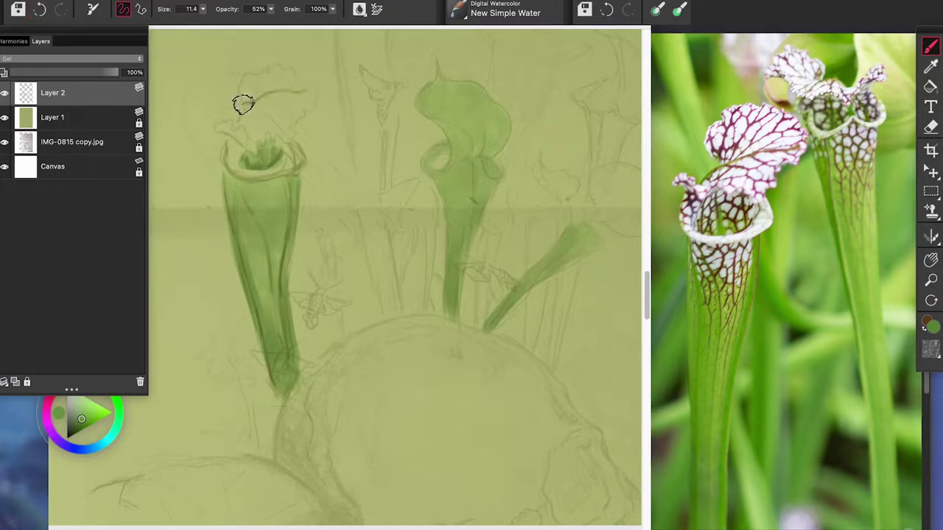
pyautogui.click(43, 12)
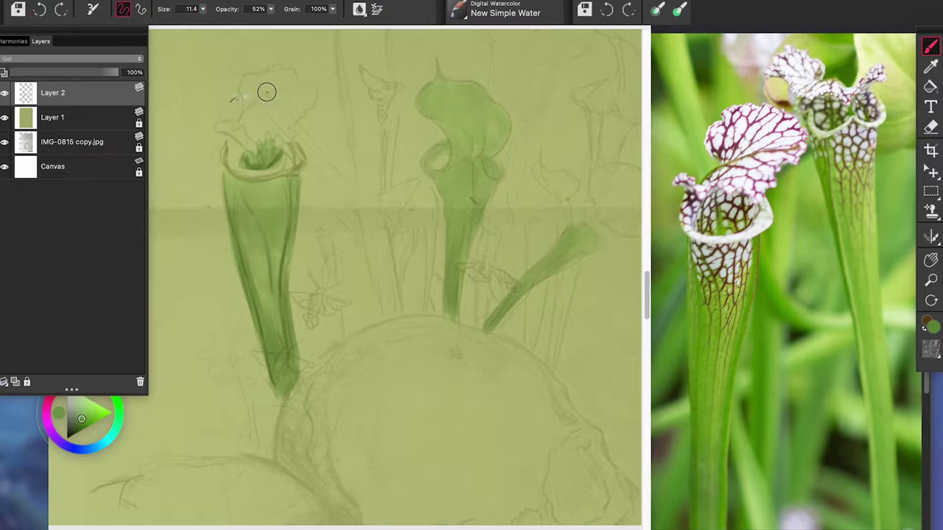
pyautogui.moveTo(234, 116); pyautogui.dragTo(292, 97)
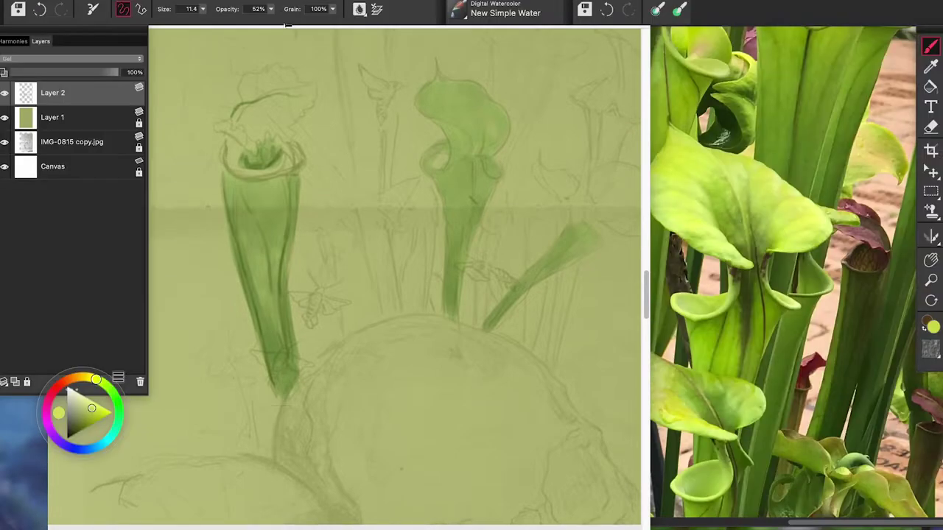
# Step: Set the brush to size 45.2 and 32% opacity, and paint yellow-green highlights on the middle pitcher's hood, lip and neck
pyautogui.click(270, 9)
pyautogui.click(243, 25)
pyautogui.click(203, 9)
pyautogui.click(218, 24)
pyautogui.moveTo(477, 96)
pyautogui.mouseDown()
pyautogui.moveTo(431, 109)
pyautogui.moveTo(492, 129)
pyautogui.moveTo(433, 173)
pyautogui.moveTo(479, 214)
pyautogui.mouseUp()
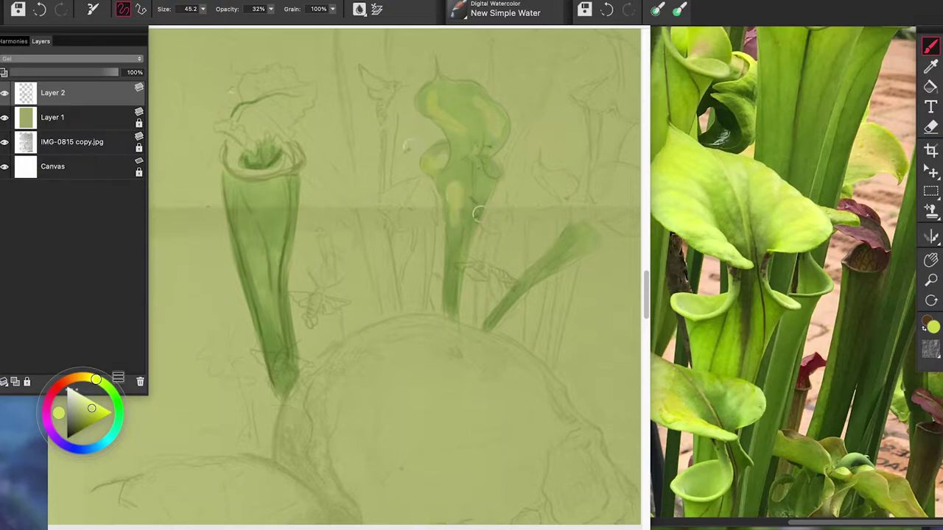
# Step: Blend the highlights on the middle pitcher and the left tube's shading with the Pure Water Brush at size 49.5
pyautogui.click(464, 18)
pyautogui.click(582, 244)
pyautogui.moveTo(203, 9); pyautogui.dragTo(209, 9)
pyautogui.moveTo(457, 177); pyautogui.dragTo(458, 204)
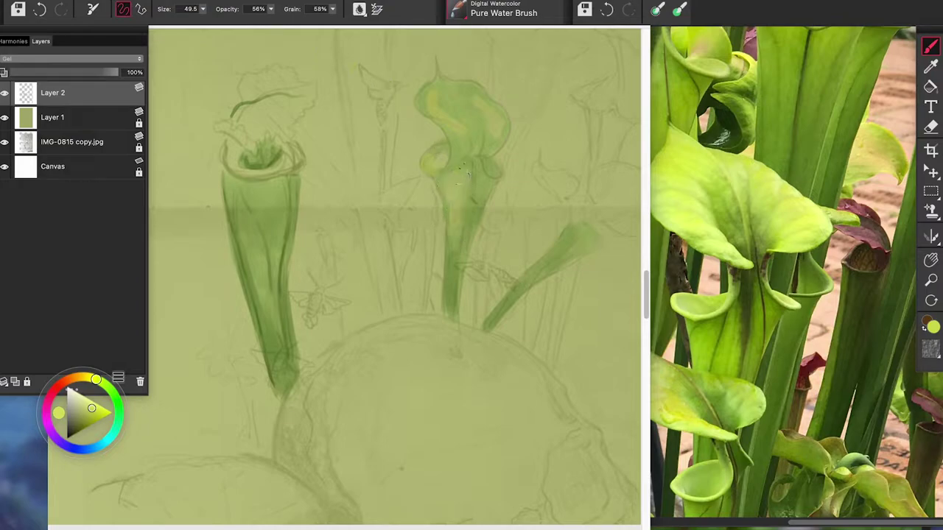
pyautogui.moveTo(440, 109); pyautogui.dragTo(474, 96)
pyautogui.moveTo(480, 165); pyautogui.dragTo(480, 188)
pyautogui.moveTo(274, 210)
pyautogui.mouseDown()
pyautogui.moveTo(246, 221)
pyautogui.moveTo(273, 229)
pyautogui.mouseUp()
# Step: Return to the New Simple Water brush and tint the left pitcher's hood and the slanted pitcher with pale yellow-green
pyautogui.click(477, 28)
pyautogui.click(574, 193)
pyautogui.click(77, 402)
pyautogui.moveTo(243, 158)
pyautogui.mouseDown()
pyautogui.moveTo(262, 171)
pyautogui.moveTo(297, 164)
pyautogui.moveTo(263, 131)
pyautogui.mouseUp()
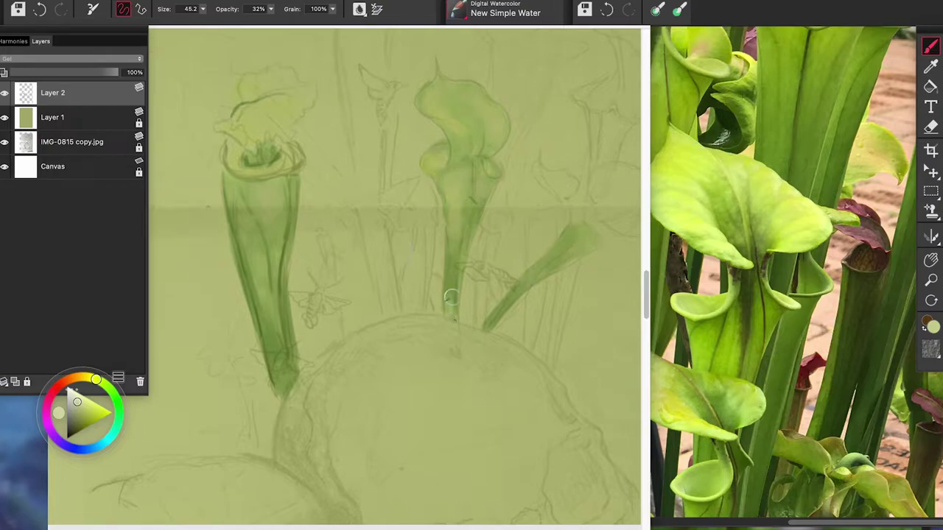
pyautogui.moveTo(585, 237); pyautogui.dragTo(553, 263)
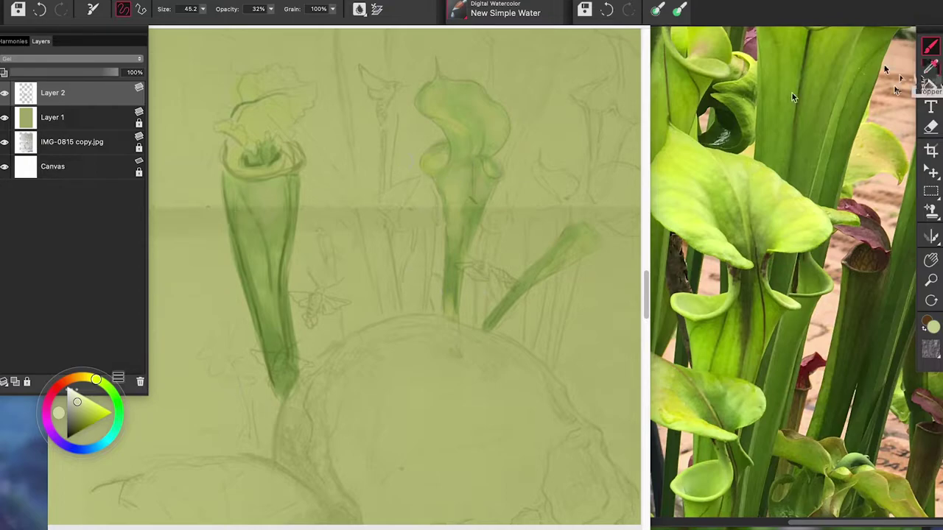
# Step: Choose a dark olive from the color harmonies and shade beneath the middle pitcher's hood with a small brush, ending at size 16.3
pyautogui.click(21, 43)
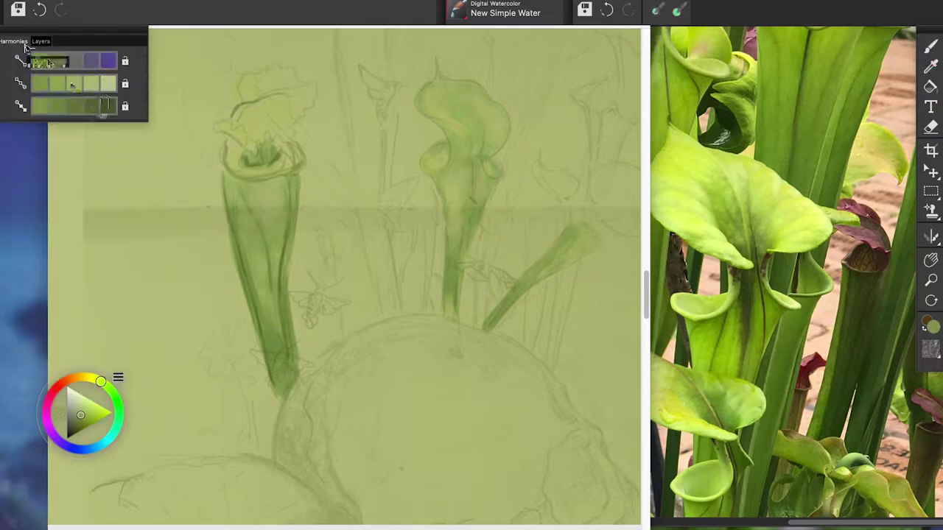
pyautogui.click(94, 106)
pyautogui.click(203, 9)
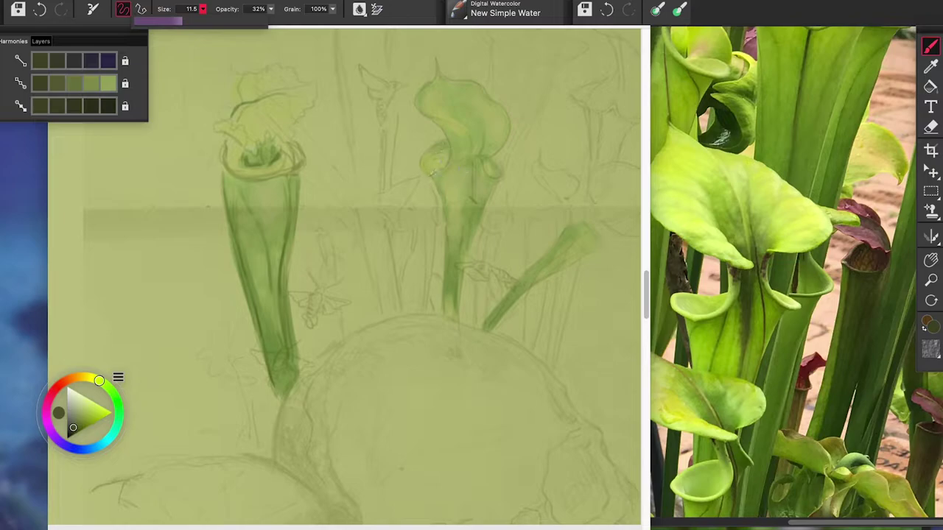
pyautogui.click(433, 177)
pyautogui.click(203, 9)
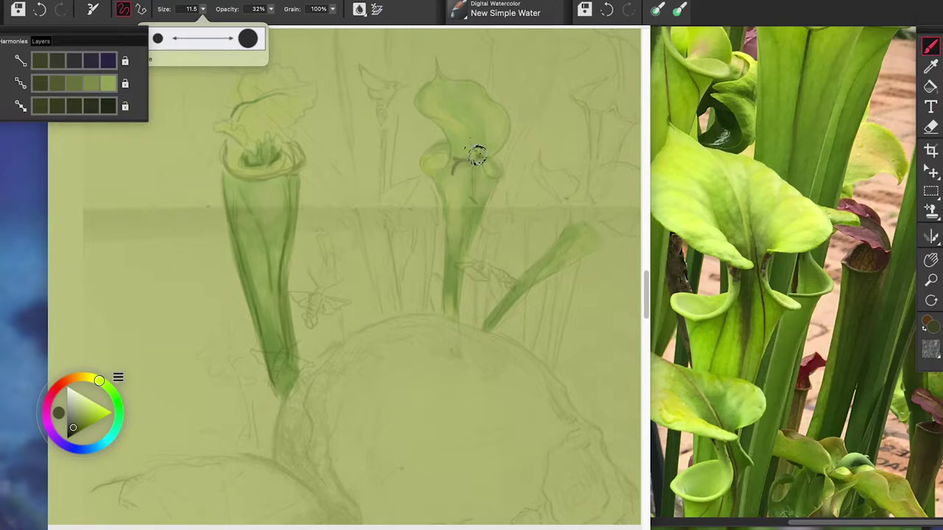
pyautogui.click(178, 38)
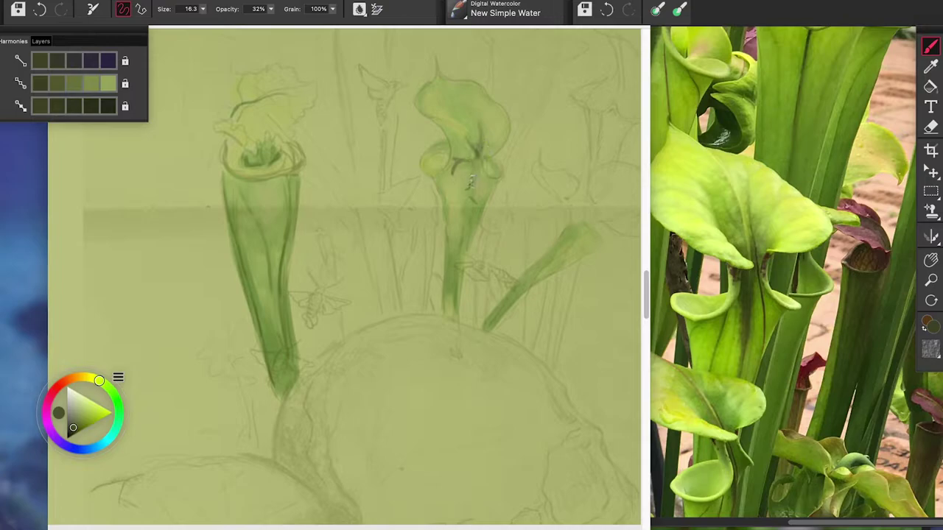
# Step: Set the brush to size 23.8 and 25% opacity, and deepen the shadow in the middle pitcher's throat
pyautogui.press(']')
pyautogui.click(270, 8)
pyautogui.click(233, 26)
pyautogui.moveTo(469, 175)
pyautogui.mouseDown()
pyautogui.moveTo(467, 205)
pyautogui.moveTo(474, 176)
pyautogui.mouseUp()
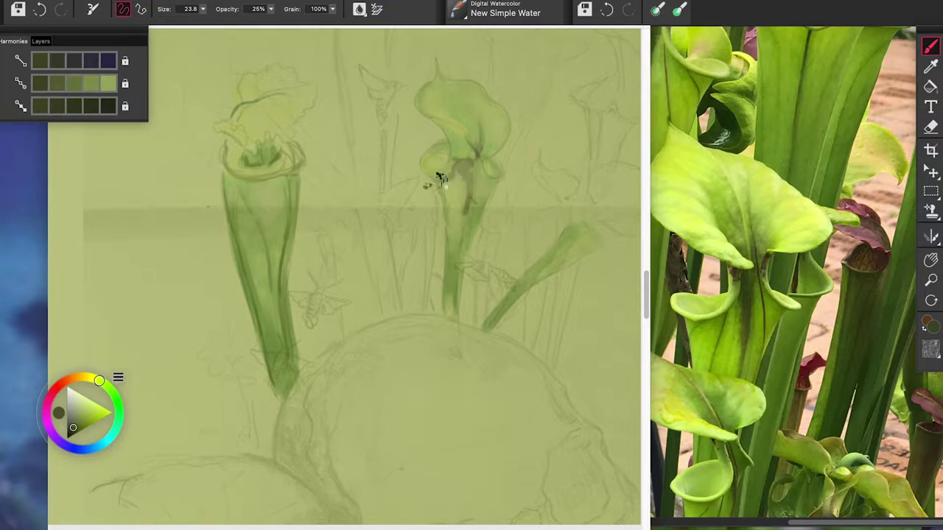
# Step: Reduce the brush size to 10.7 and outline the middle pitcher's curled lip and the left edge of its hood in dark olive
pyautogui.press('[')
pyautogui.press('[')
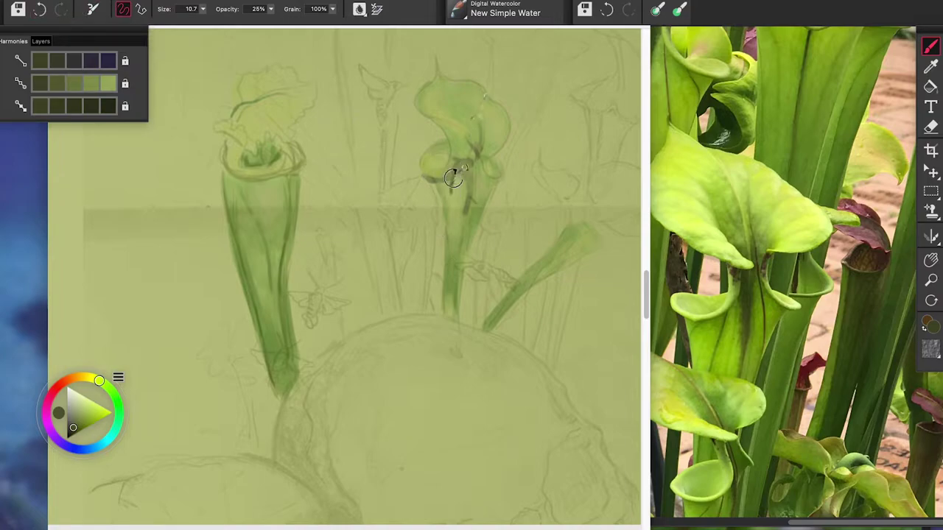
pyautogui.moveTo(453, 159); pyautogui.dragTo(447, 138)
pyautogui.moveTo(409, 102); pyautogui.dragTo(414, 124)
pyautogui.moveTo(431, 80); pyautogui.dragTo(440, 142)
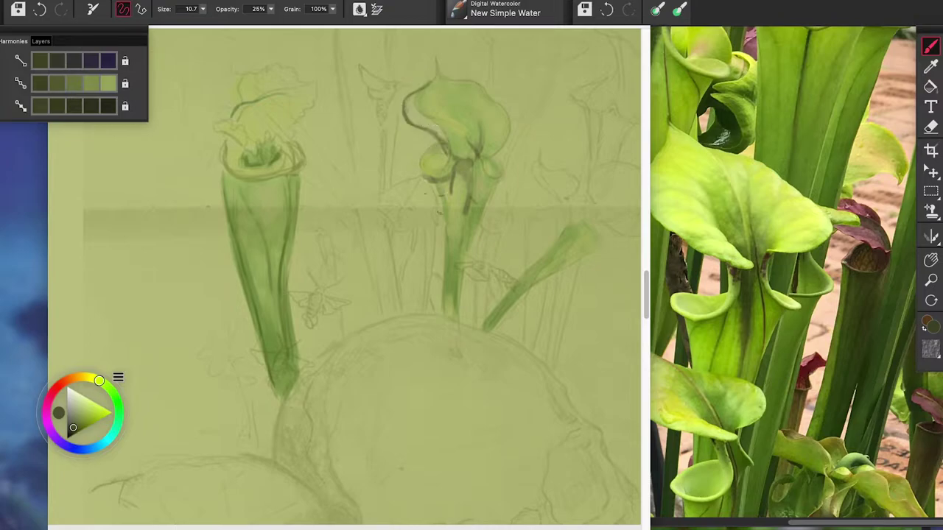
# Step: Sample the light yellow-green from the hood and fill the middle pitcher's extended hood edge with a size 43.5 brush
pyautogui.click(931, 66)
pyautogui.click(427, 106)
pyautogui.click(931, 47)
pyautogui.click(204, 9)
pyautogui.click(208, 23)
pyautogui.moveTo(415, 114)
pyautogui.mouseDown()
pyautogui.moveTo(444, 127)
pyautogui.moveTo(462, 154)
pyautogui.mouseUp()
pyautogui.moveTo(409, 106); pyautogui.dragTo(422, 93)
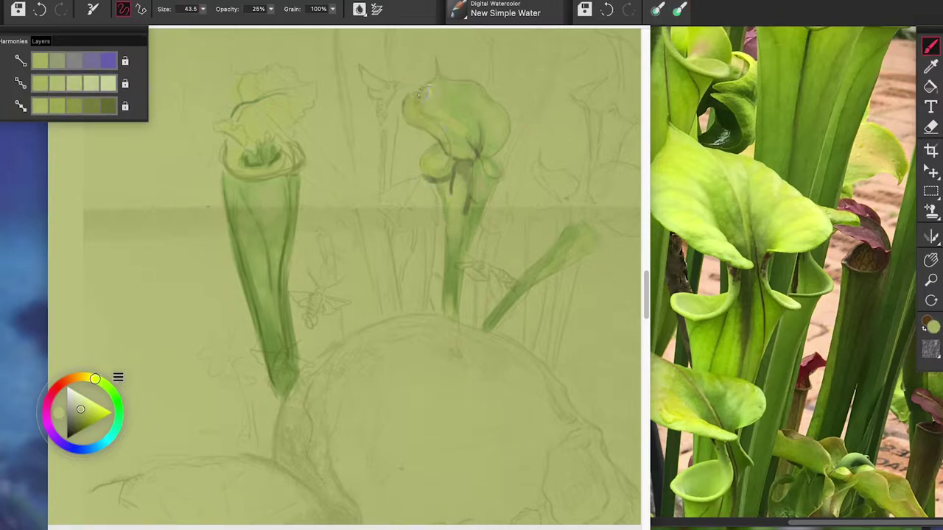
# Step: Brush light green down the middle pitcher's neck and onto the left pitcher's mouth and lower tube, checking against the sketch layer
pyautogui.moveTo(470, 156)
pyautogui.mouseDown()
pyautogui.moveTo(459, 162)
pyautogui.moveTo(458, 229)
pyautogui.mouseUp()
pyautogui.moveTo(259, 154); pyautogui.dragTo(271, 158)
pyautogui.moveTo(280, 311)
pyautogui.mouseDown()
pyautogui.moveTo(282, 376)
pyautogui.moveTo(284, 369)
pyautogui.mouseUp()
pyautogui.click(41, 41)
pyautogui.click(5, 142)
pyautogui.click(5, 142)
# Step: Pick a dark reddish brown and tint the middle pitcher's throat and lip underside with a size 16.4 brush
pyautogui.click(62, 384)
pyautogui.moveTo(81, 411); pyautogui.dragTo(76, 429)
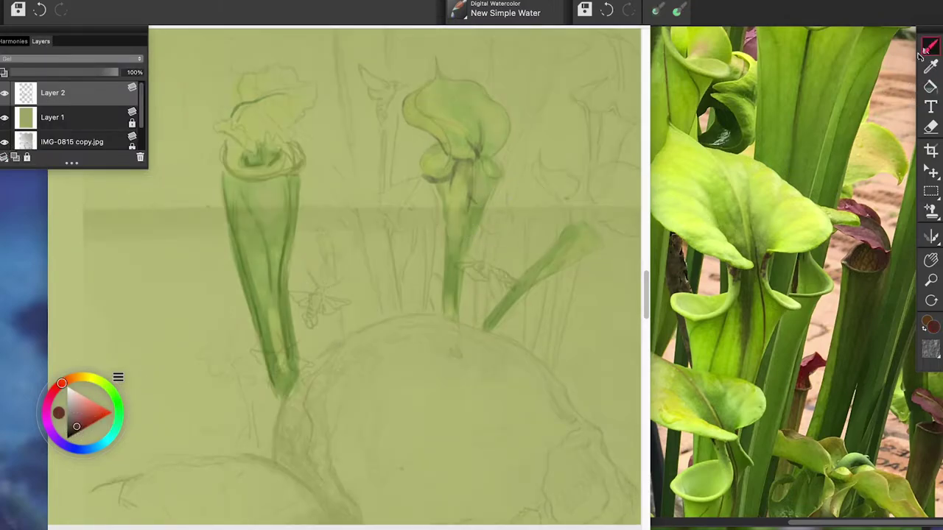
pyautogui.moveTo(236, 15)
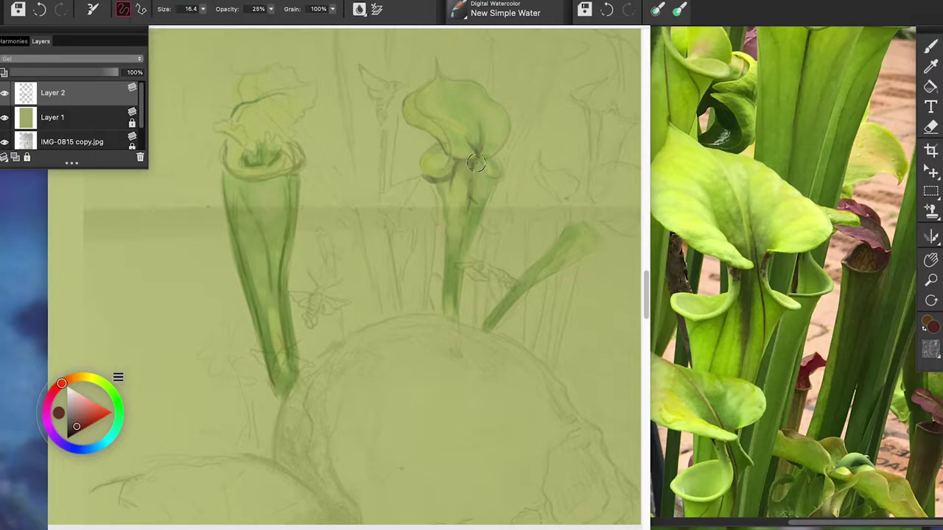
pyautogui.moveTo(470, 187); pyautogui.dragTo(444, 167)
pyautogui.hotkey('ctrl', 'z')
pyautogui.moveTo(478, 163)
pyautogui.mouseDown()
pyautogui.moveTo(457, 180)
pyautogui.moveTo(447, 212)
pyautogui.mouseUp()
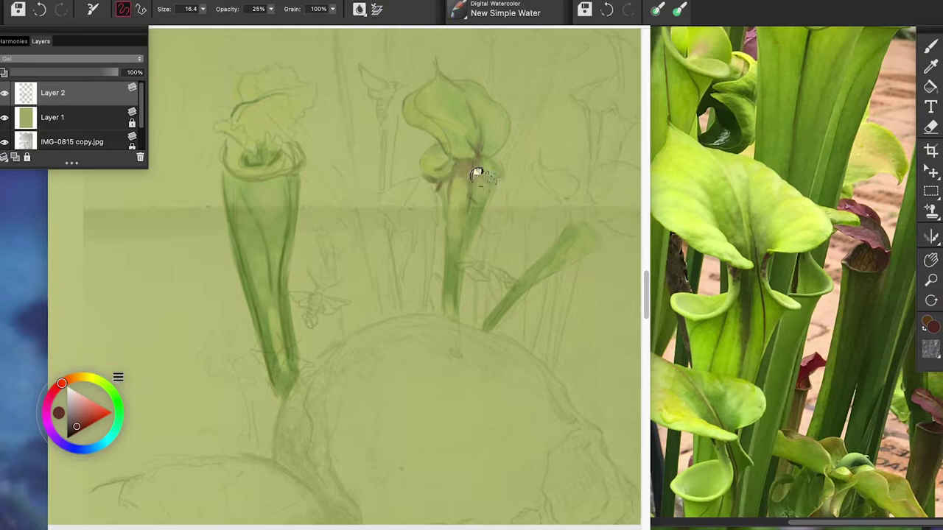
# Step: Sample a mid green from the middle pitcher and paint down its tube to the base with a size 31.0 brush
pyautogui.keyDown('alt'); pyautogui.click(495, 188); pyautogui.keyUp('alt')
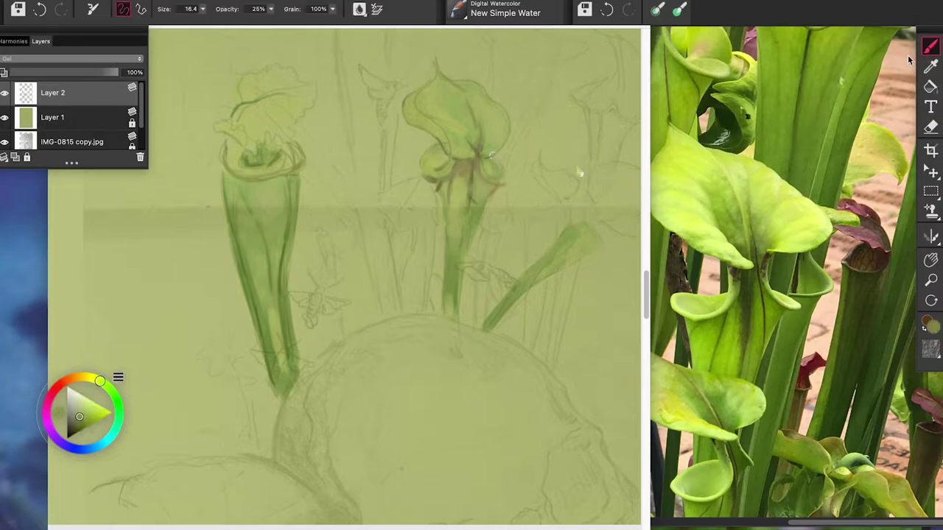
pyautogui.moveTo(204, 9); pyautogui.dragTo(211, 12)
pyautogui.moveTo(498, 187)
pyautogui.mouseDown()
pyautogui.moveTo(467, 241)
pyautogui.moveTo(453, 311)
pyautogui.mouseUp()
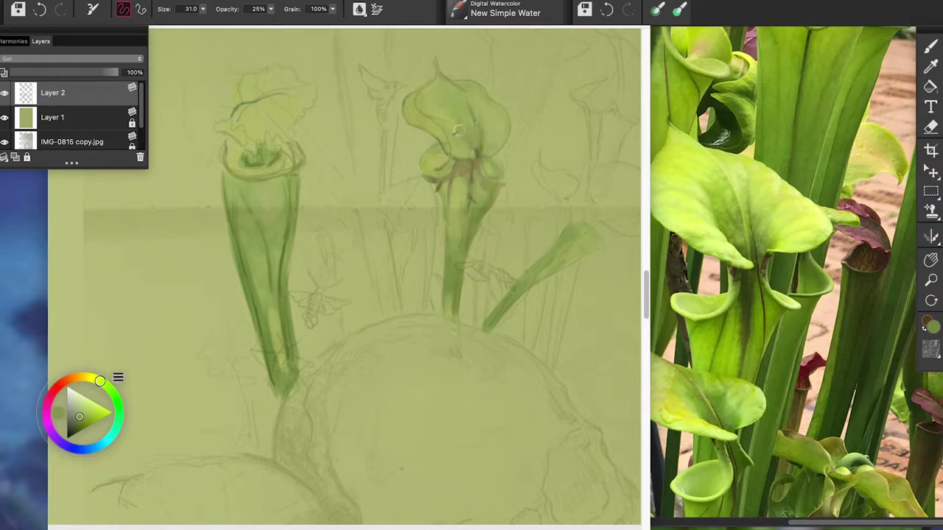
# Step: Choose a deeper, more saturated green and shade the center of the middle pitcher's hood, its neck and its base
pyautogui.click(82, 422)
pyautogui.click(101, 384)
pyautogui.moveTo(471, 136)
pyautogui.mouseDown()
pyautogui.moveTo(459, 93)
pyautogui.moveTo(448, 103)
pyautogui.moveTo(488, 162)
pyautogui.mouseUp()
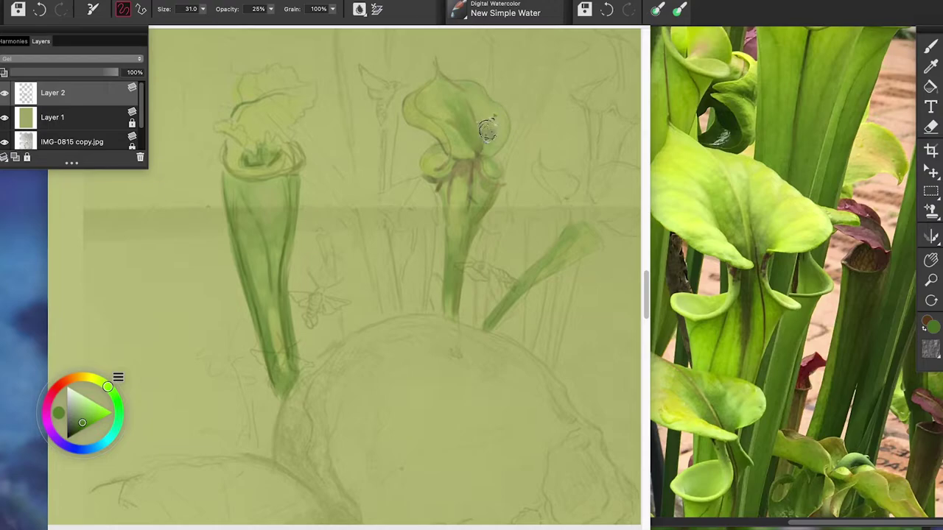
pyautogui.moveTo(475, 157)
pyautogui.mouseDown()
pyautogui.moveTo(482, 196)
pyautogui.moveTo(448, 193)
pyautogui.mouseUp()
pyautogui.moveTo(452, 263); pyautogui.dragTo(452, 302)
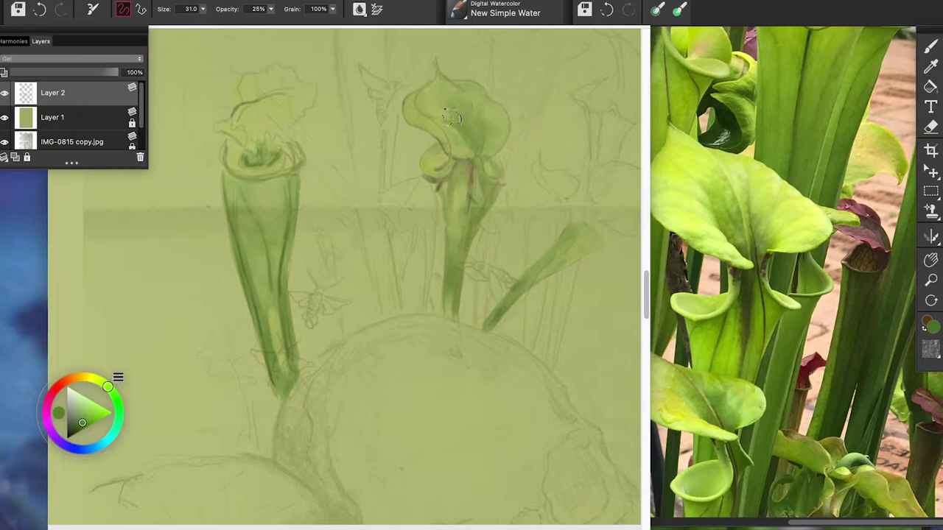
# Step: Rework the fold shading on the middle pitcher's hood, undoing unwanted strokes, and set the brush size to 46.8
pyautogui.click(41, 9)
pyautogui.click(202, 9)
pyautogui.click(189, 39)
pyautogui.moveTo(457, 126)
pyautogui.mouseDown()
pyautogui.moveTo(454, 134)
pyautogui.moveTo(443, 107)
pyautogui.mouseUp()
pyautogui.click(42, 10)
pyautogui.click(202, 9)
pyautogui.click(206, 39)
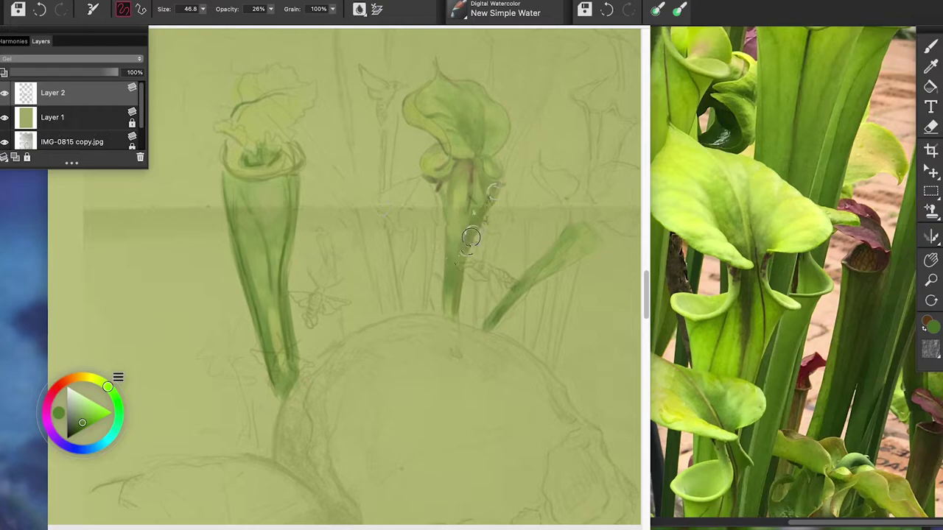
# Step: Paint a green wash down the tube of the tall pitcher between the left and middle ones
pyautogui.press('m')
pyautogui.moveTo(529, 295); pyautogui.dragTo(349, 284)
pyautogui.moveTo(543, 265); pyautogui.dragTo(585, 316)
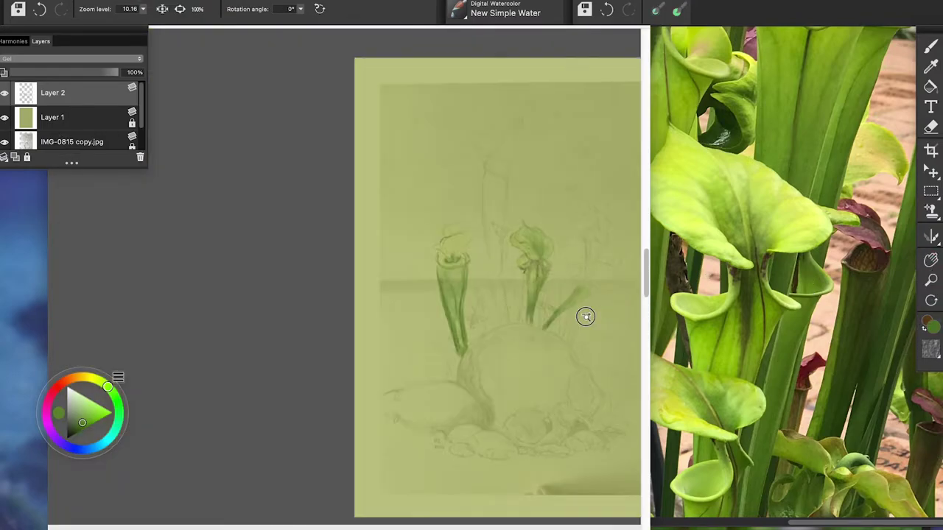
pyautogui.click(931, 260)
pyautogui.moveTo(509, 264)
pyautogui.mouseDown()
pyautogui.moveTo(324, 251)
pyautogui.moveTo(324, 241)
pyautogui.moveTo(360, 415)
pyautogui.mouseUp()
pyautogui.scroll(5, 324, 258)
pyautogui.click(931, 47)
pyautogui.click(203, 9)
pyautogui.click(217, 22)
pyautogui.moveTo(317, 190)
pyautogui.mouseDown()
pyautogui.moveTo(313, 177)
pyautogui.moveTo(341, 212)
pyautogui.moveTo(310, 182)
pyautogui.moveTo(334, 272)
pyautogui.mouseUp()
# Step: Paint the upper edge and curled left lip of the tall pitcher in green, readjusting the brush size
pyautogui.click(203, 9)
pyautogui.click(177, 23)
pyautogui.moveTo(347, 196)
pyautogui.mouseDown()
pyautogui.moveTo(348, 182)
pyautogui.moveTo(309, 207)
pyautogui.moveTo(340, 315)
pyautogui.moveTo(346, 272)
pyautogui.moveTo(331, 337)
pyautogui.moveTo(307, 273)
pyautogui.moveTo(345, 515)
pyautogui.moveTo(330, 346)
pyautogui.moveTo(316, 368)
pyautogui.moveTo(346, 486)
pyautogui.moveTo(326, 341)
pyautogui.moveTo(351, 185)
pyautogui.moveTo(302, 137)
pyautogui.mouseUp()
pyautogui.click(202, 9)
pyautogui.click(187, 24)
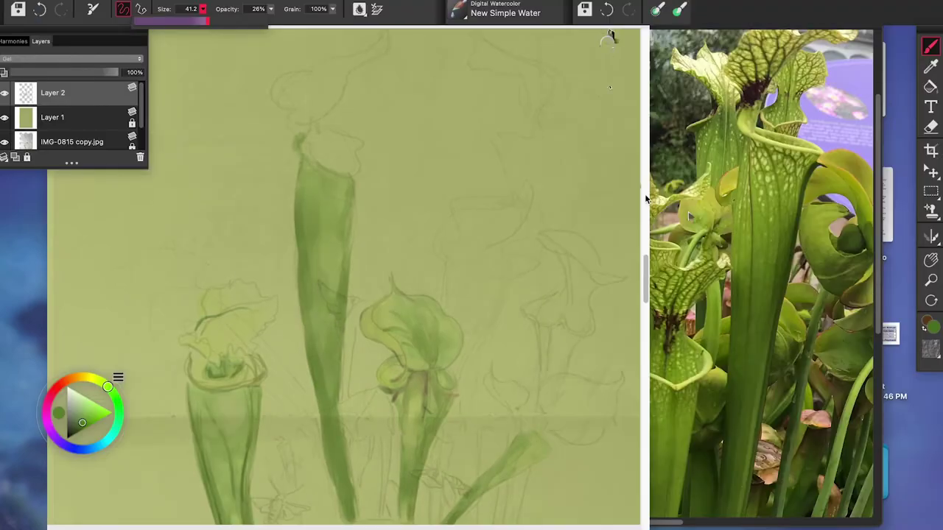
# Step: Pick a darker green from the color harmonies and mark the tall pitcher's right rim with a size 12.2 brush at 36% opacity
pyautogui.click(203, 9)
pyautogui.click(184, 21)
pyautogui.click(14, 42)
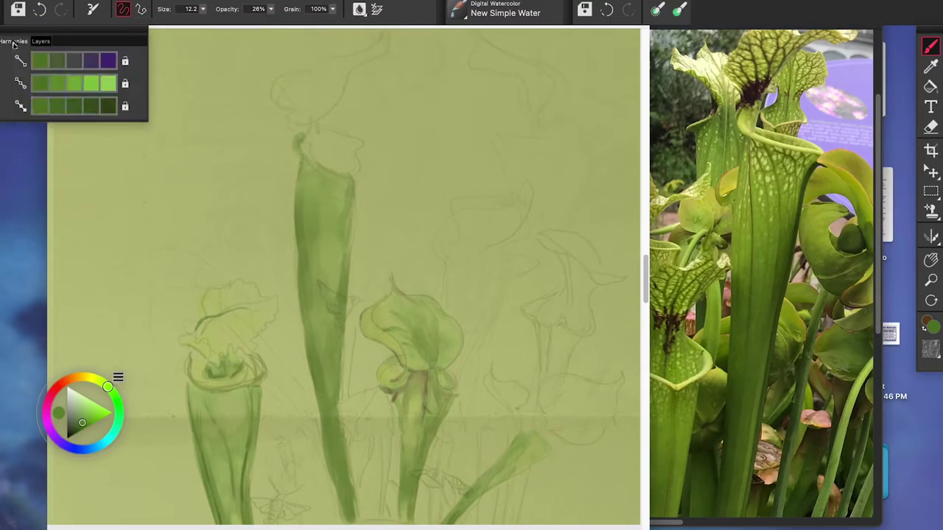
pyautogui.click(91, 106)
pyautogui.click(271, 9)
pyautogui.click(249, 21)
pyautogui.moveTo(348, 190); pyautogui.dragTo(355, 183)
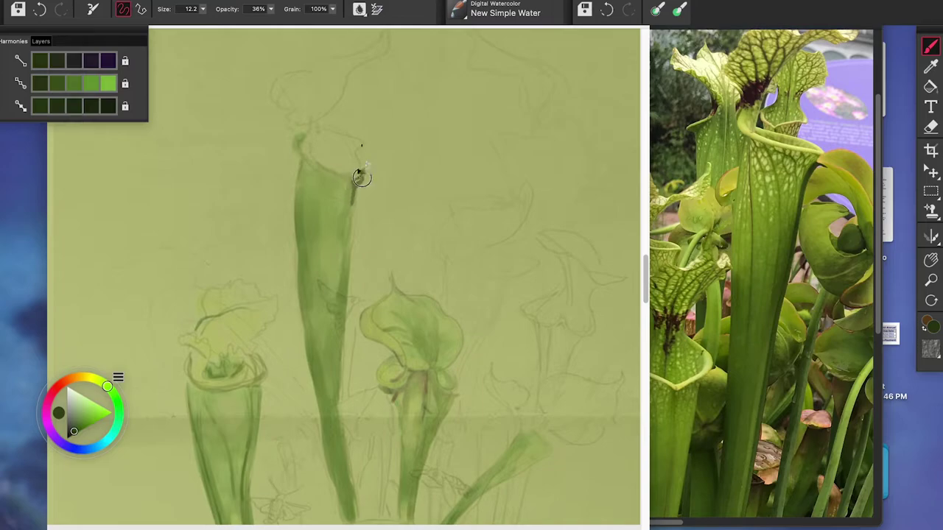
# Step: With brush size 18.7, draw a dark shadow line down the tall pitcher's right edge and along its hood's stem, consulting the reference photo
pyautogui.click(197, 21)
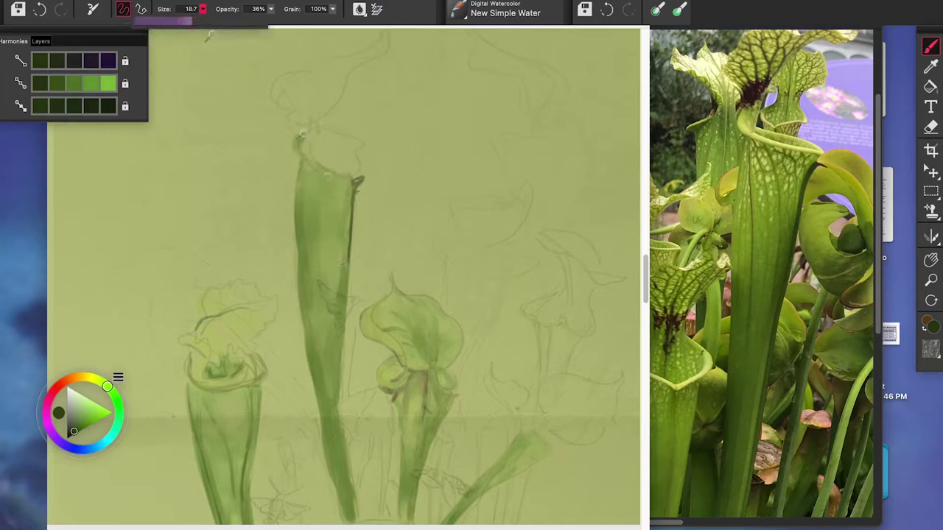
pyautogui.moveTo(355, 184); pyautogui.dragTo(342, 438)
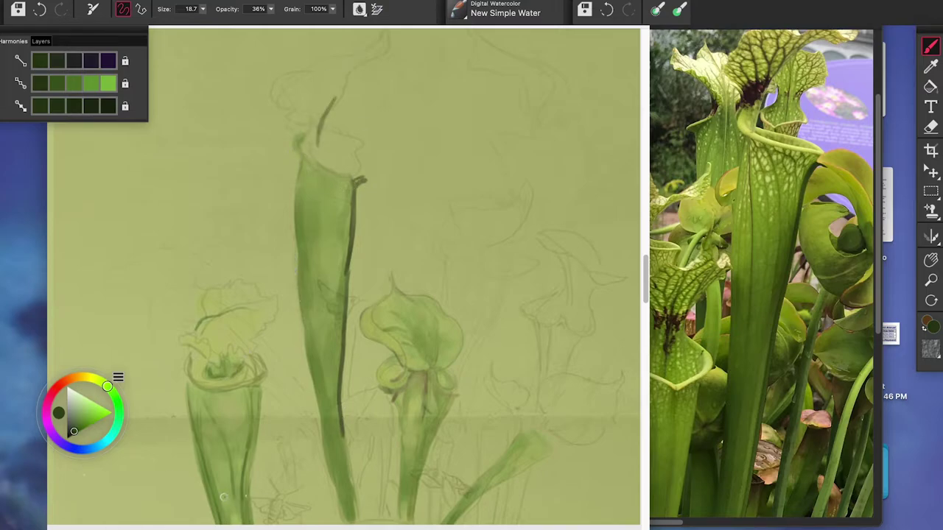
pyautogui.click(734, 339)
pyautogui.scroll(2, 734, 339)
pyautogui.click(269, 27)
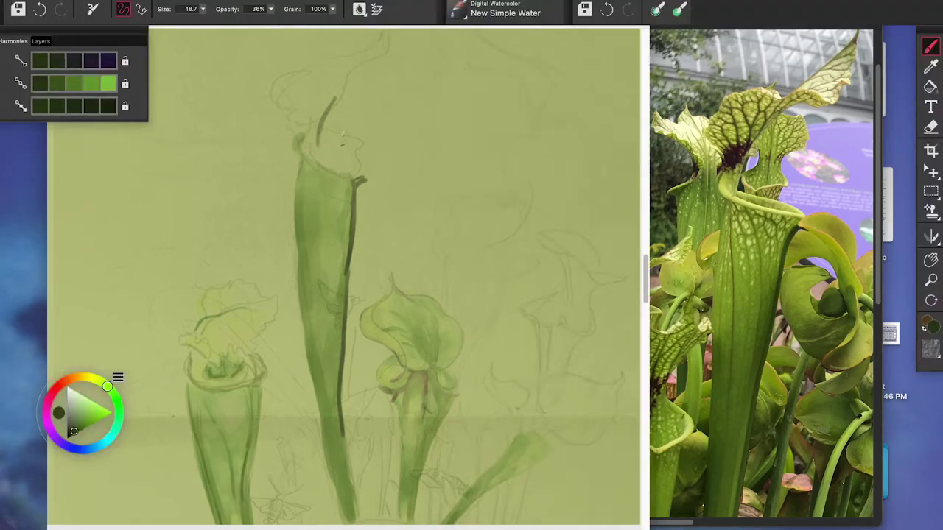
# Step: Outline the tall pitcher's lip and hood and tint its mouth opening green, lowering the brush opacity to 31%
pyautogui.moveTo(310, 124); pyautogui.dragTo(305, 163)
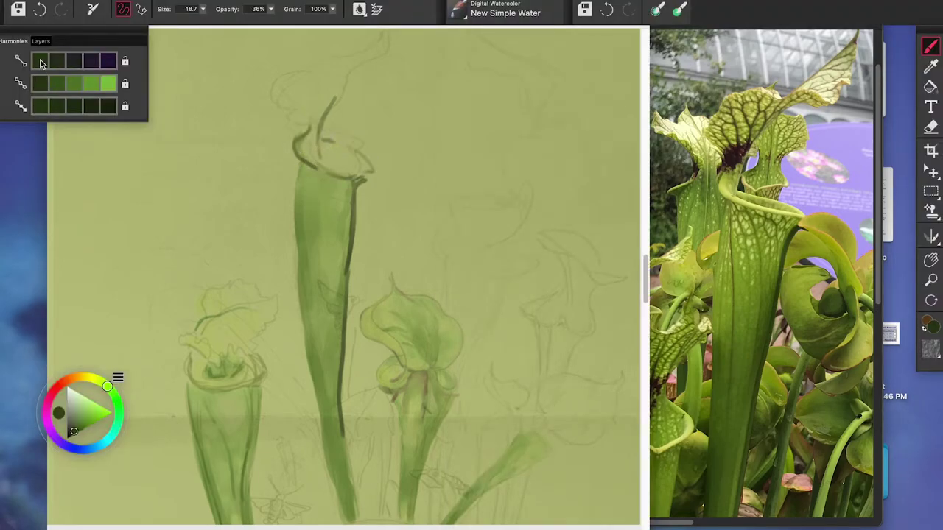
pyautogui.click(72, 82)
pyautogui.moveTo(270, 10); pyautogui.dragTo(255, 25)
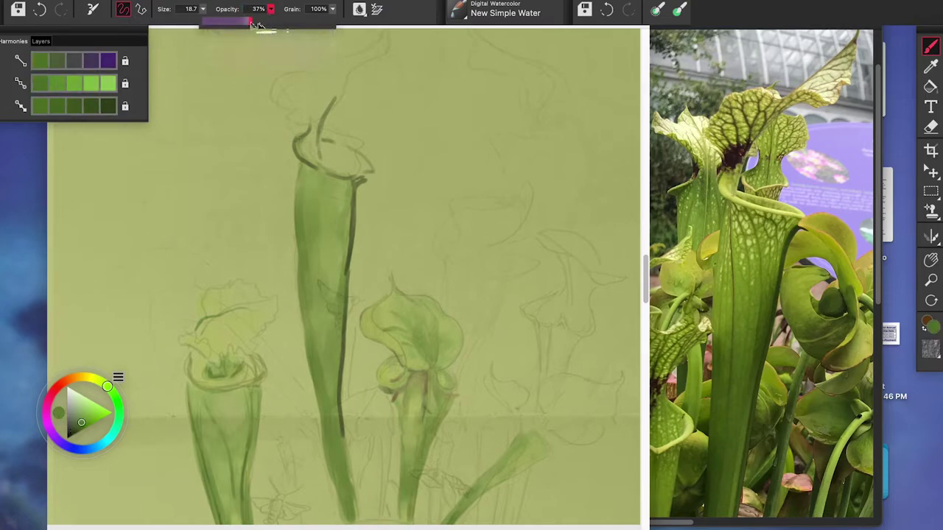
pyautogui.moveTo(336, 152)
pyautogui.mouseDown()
pyautogui.moveTo(362, 166)
pyautogui.moveTo(342, 152)
pyautogui.mouseUp()
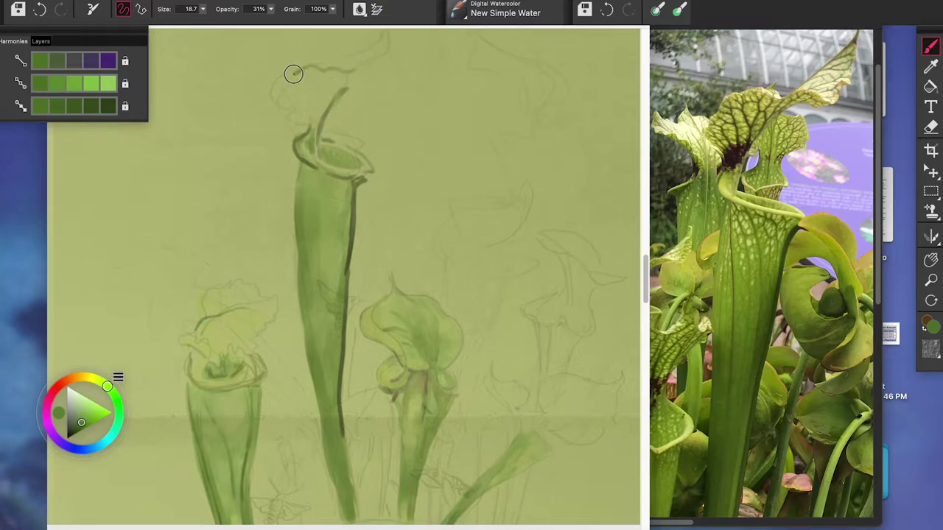
pyautogui.moveTo(280, 98); pyautogui.dragTo(320, 126)
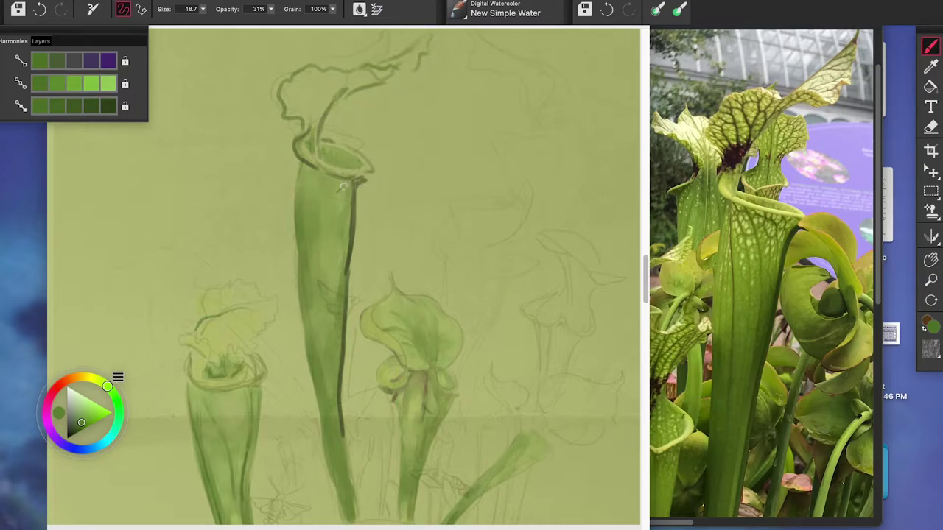
# Step: Pick a darker green and draw a shadow line down the left part of the tall tube with a size 17.3 brush at 35% opacity
pyautogui.click(72, 108)
pyautogui.click(203, 10)
pyautogui.moveTo(192, 21); pyautogui.dragTo(174, 22)
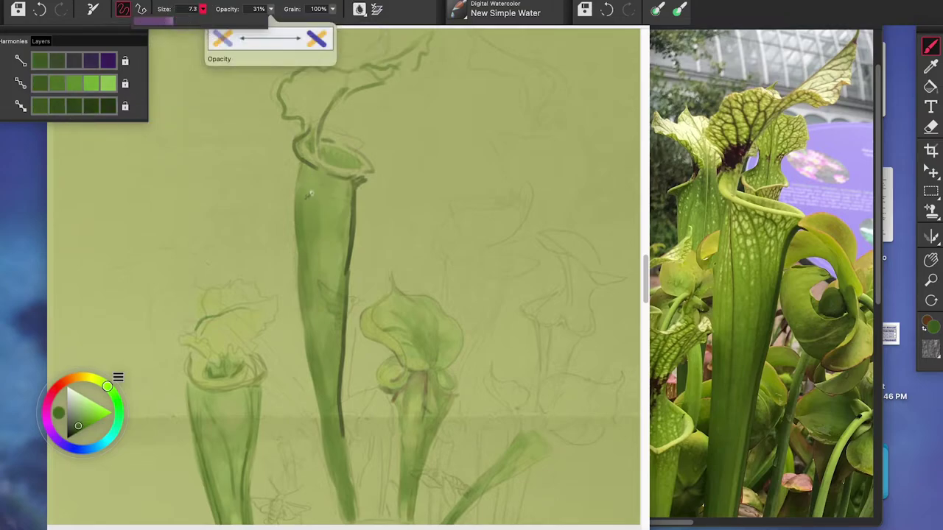
pyautogui.click(271, 10)
pyautogui.moveTo(244, 21); pyautogui.dragTo(248, 22)
pyautogui.click(203, 9)
pyautogui.moveTo(175, 21); pyautogui.dragTo(190, 22)
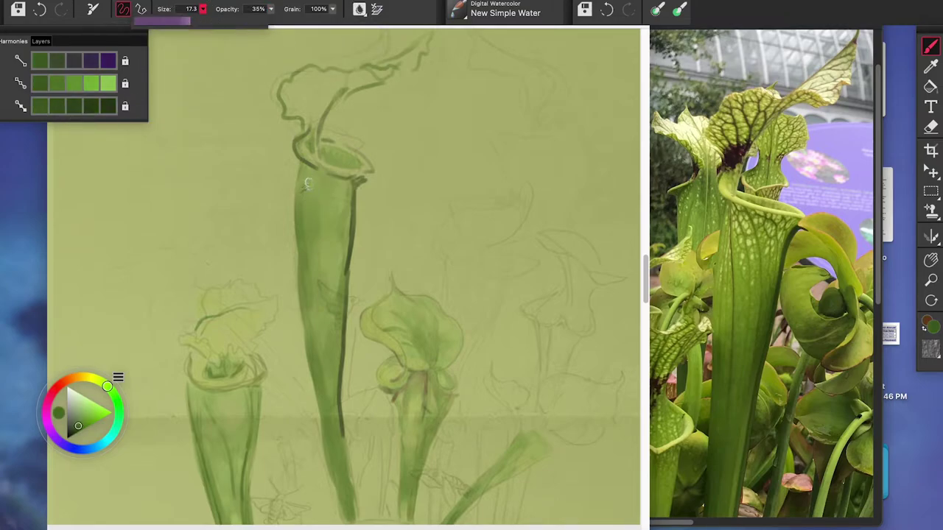
pyautogui.press('super+z')
pyautogui.moveTo(307, 183); pyautogui.dragTo(319, 317)
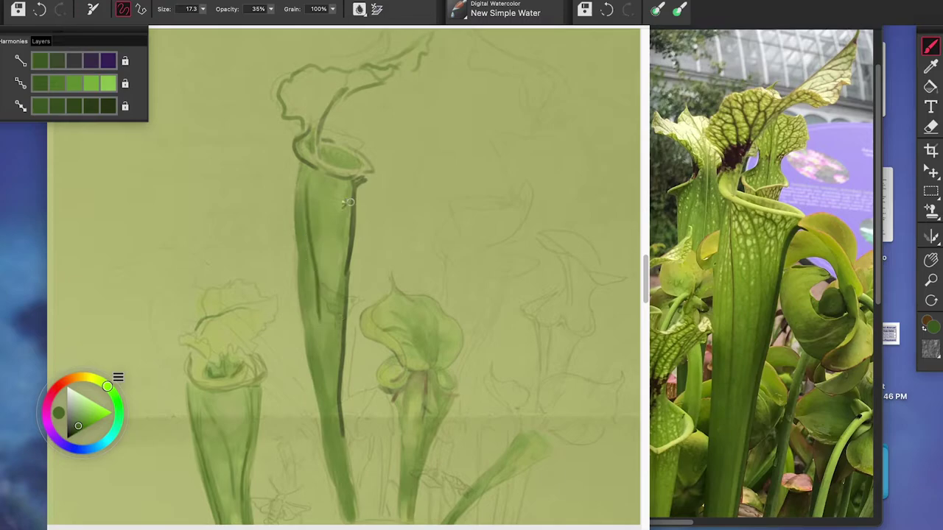
# Step: Darken the lower tubes of the tall and middle pitchers with a size 43.9 brush at 63% opacity
pyautogui.click(271, 10)
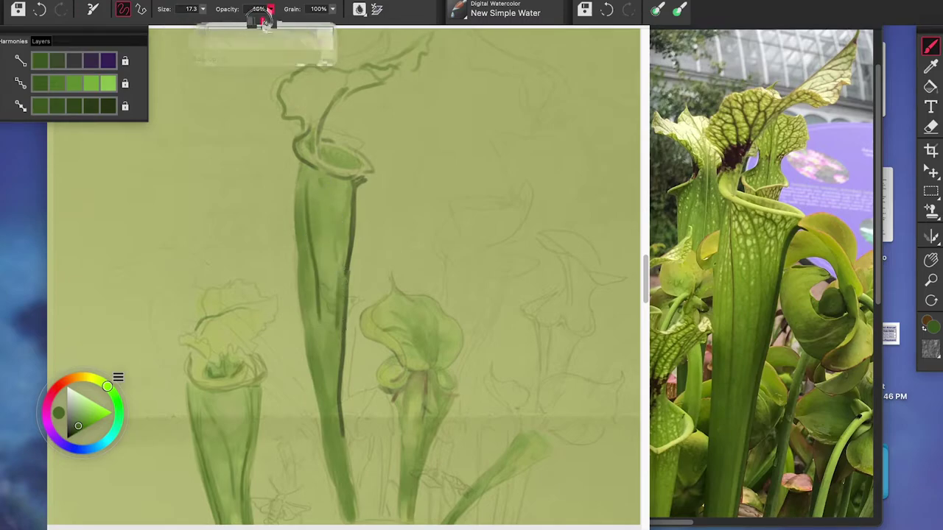
pyautogui.click(276, 21)
pyautogui.click(271, 9)
pyautogui.click(279, 20)
pyautogui.click(204, 10)
pyautogui.click(207, 21)
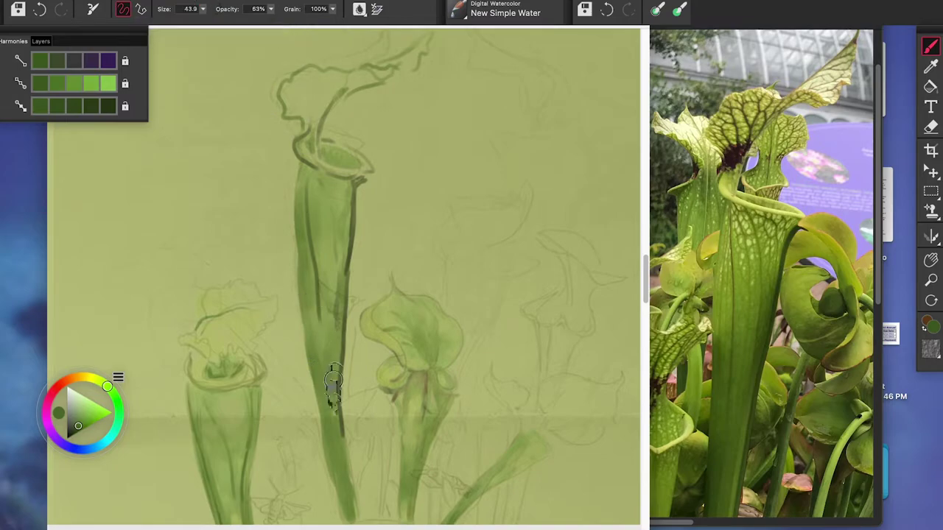
pyautogui.moveTo(320, 375); pyautogui.dragTo(343, 511)
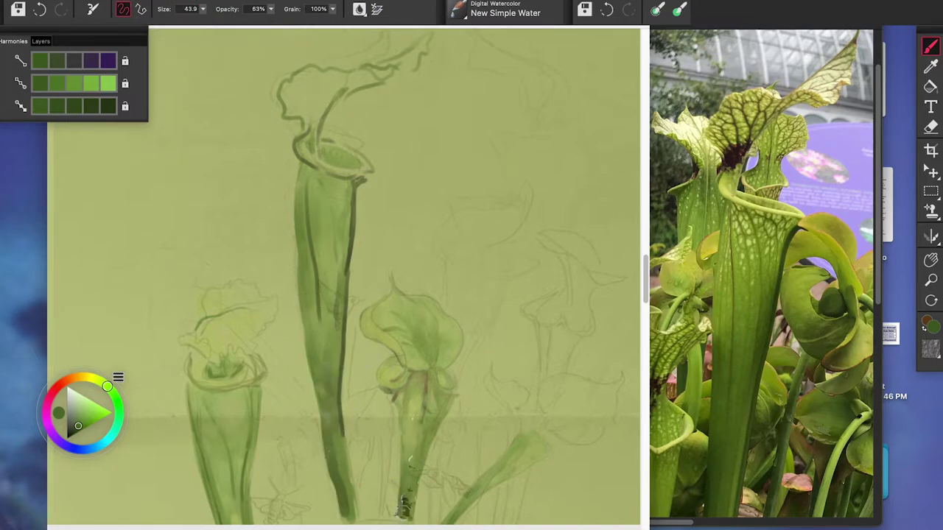
pyautogui.hotkey('ctrl', '-')
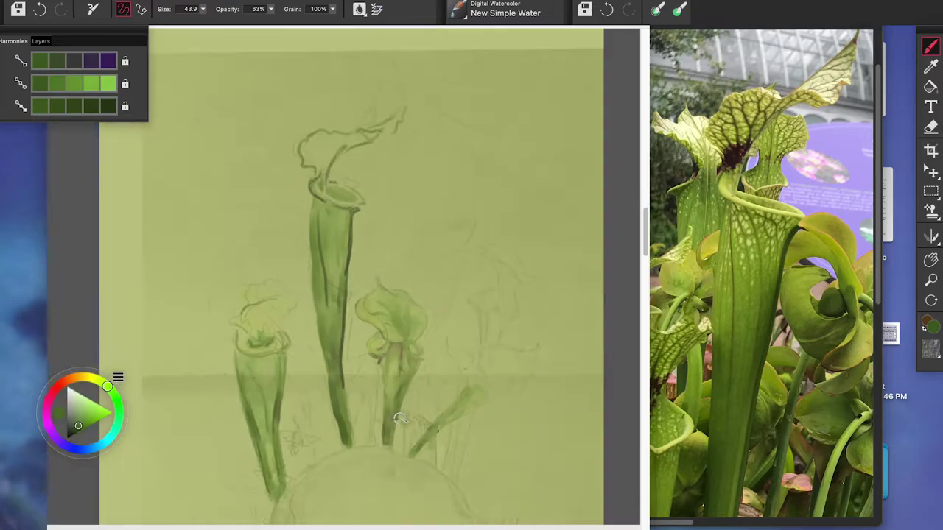
pyautogui.hotkey('ctrl', '-')
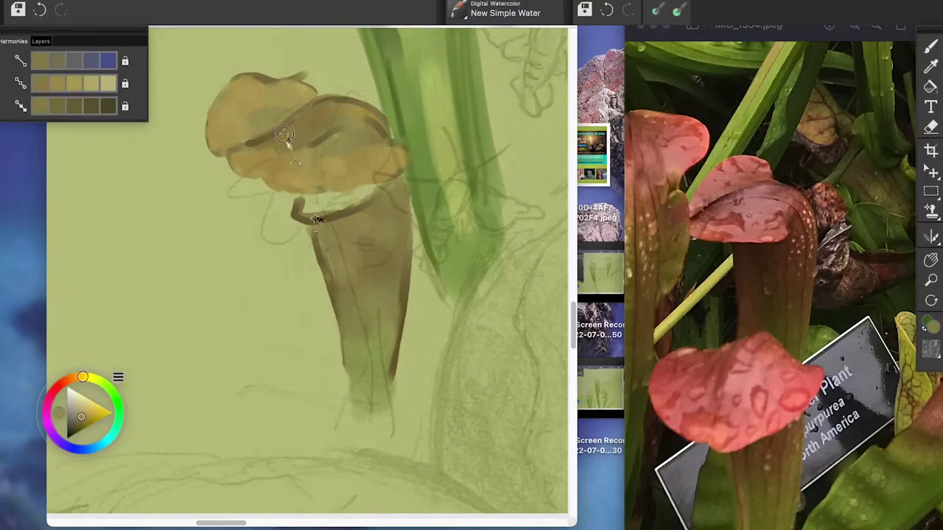
# Step: Sample brown from the orange pitcher's hood and outline the small pitcher below it with a size 16.5 brush at 52% opacity
pyautogui.keyDown('alt'); pyautogui.click(285, 134); pyautogui.keyUp('alt')
pyautogui.click(203, 9)
pyautogui.click(271, 9)
pyautogui.click(202, 10)
pyautogui.moveTo(199, 21); pyautogui.dragTo(186, 20)
pyautogui.moveTo(325, 323); pyautogui.dragTo(279, 341)
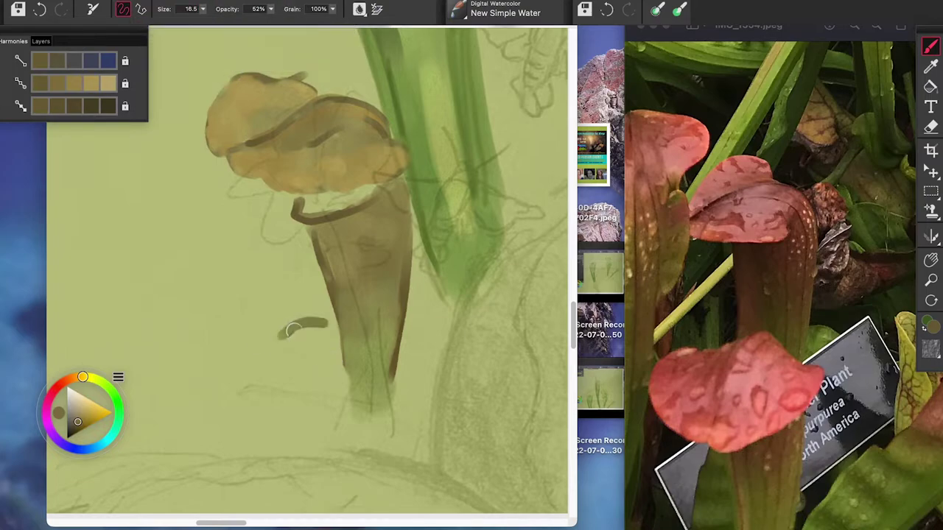
pyautogui.moveTo(327, 321); pyautogui.dragTo(275, 366)
pyautogui.moveTo(289, 330)
pyautogui.mouseDown()
pyautogui.moveTo(246, 373)
pyautogui.moveTo(270, 400)
pyautogui.moveTo(352, 379)
pyautogui.mouseUp()
pyautogui.moveTo(333, 326); pyautogui.dragTo(354, 380)
pyautogui.moveTo(307, 410); pyautogui.dragTo(308, 442)
pyautogui.moveTo(349, 418); pyautogui.dragTo(341, 446)
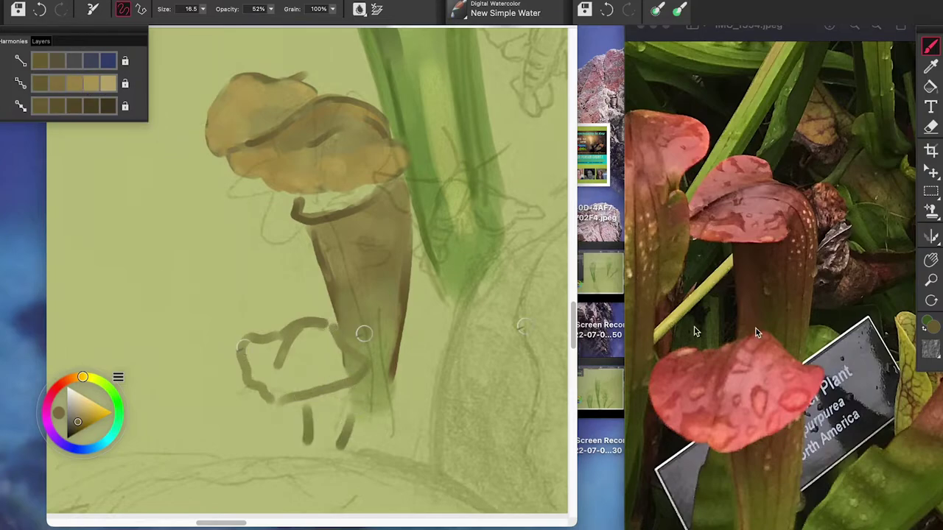
# Step: Choose an orange-red and fill the small pitcher's hood with a size 25.2 brush
pyautogui.click(69, 379)
pyautogui.click(87, 420)
pyautogui.click(66, 380)
pyautogui.click(88, 417)
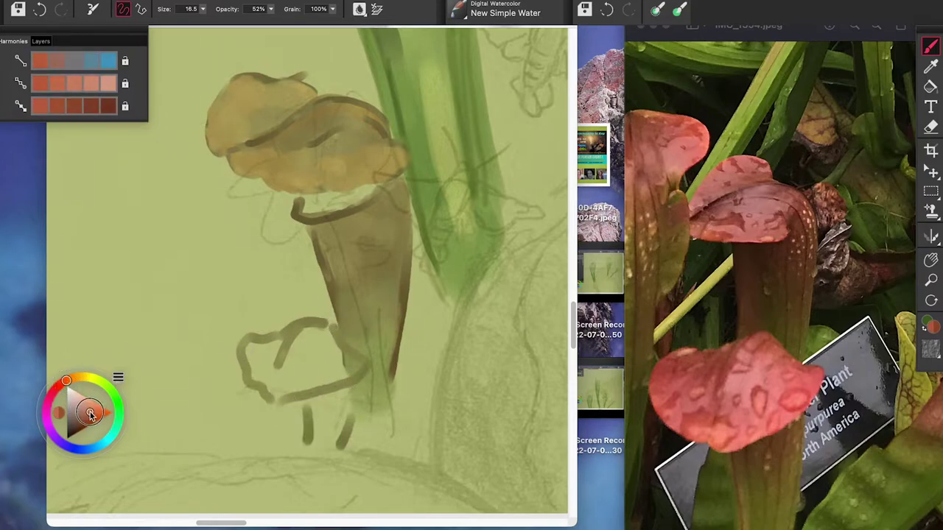
pyautogui.moveTo(204, 9); pyautogui.dragTo(211, 29)
pyautogui.moveTo(301, 342)
pyautogui.mouseDown()
pyautogui.moveTo(347, 368)
pyautogui.moveTo(311, 364)
pyautogui.moveTo(328, 368)
pyautogui.moveTo(331, 351)
pyautogui.moveTo(300, 387)
pyautogui.moveTo(276, 393)
pyautogui.moveTo(254, 370)
pyautogui.moveTo(278, 345)
pyautogui.mouseUp()
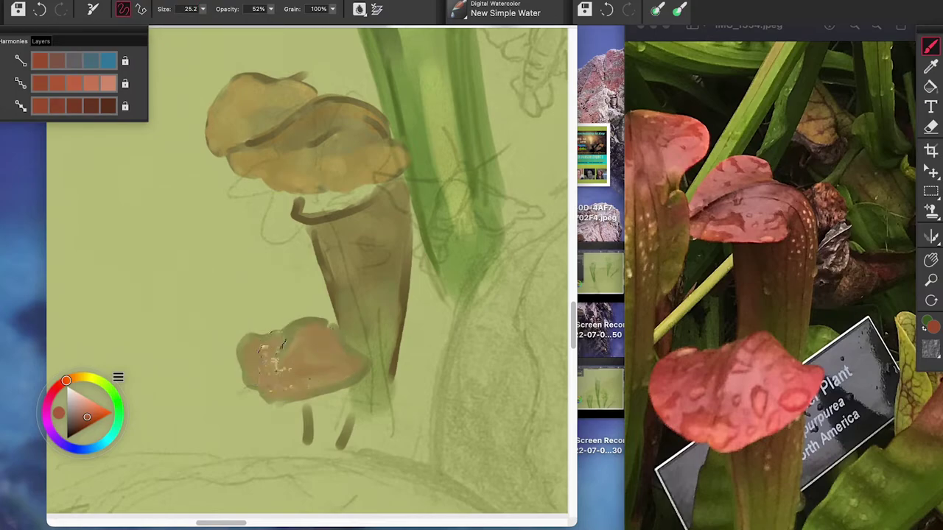
# Step: Add dark red shadows to the small pitcher's hood and the right edge of its tube with a size 13.7 brush
pyautogui.click(77, 110)
pyautogui.moveTo(204, 9); pyautogui.dragTo(185, 27)
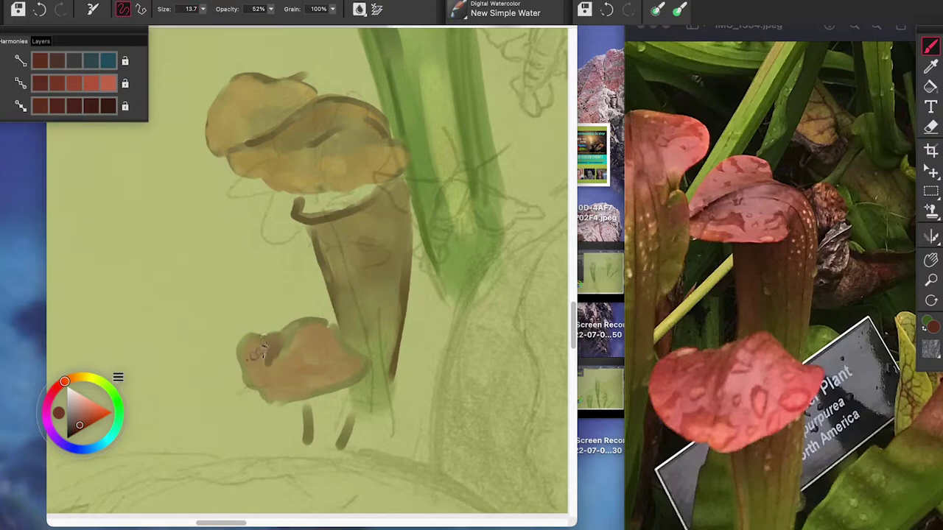
pyautogui.moveTo(258, 353); pyautogui.dragTo(268, 342)
pyautogui.moveTo(325, 321); pyautogui.dragTo(348, 341)
pyautogui.moveTo(363, 387); pyautogui.dragTo(344, 436)
# Step: Sample a yellow from the orange hood and paint highlights on the small red hood with a size 23.9 brush at 48% opacity
pyautogui.click(270, 9)
pyautogui.click(931, 66)
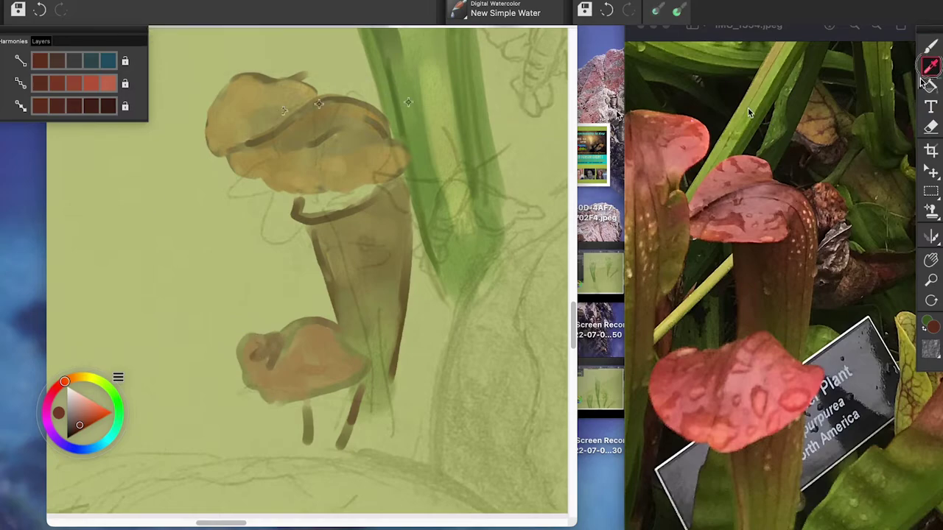
pyautogui.click(368, 162)
pyautogui.click(931, 47)
pyautogui.moveTo(270, 9); pyautogui.dragTo(265, 23)
pyautogui.moveTo(203, 9); pyautogui.dragTo(197, 25)
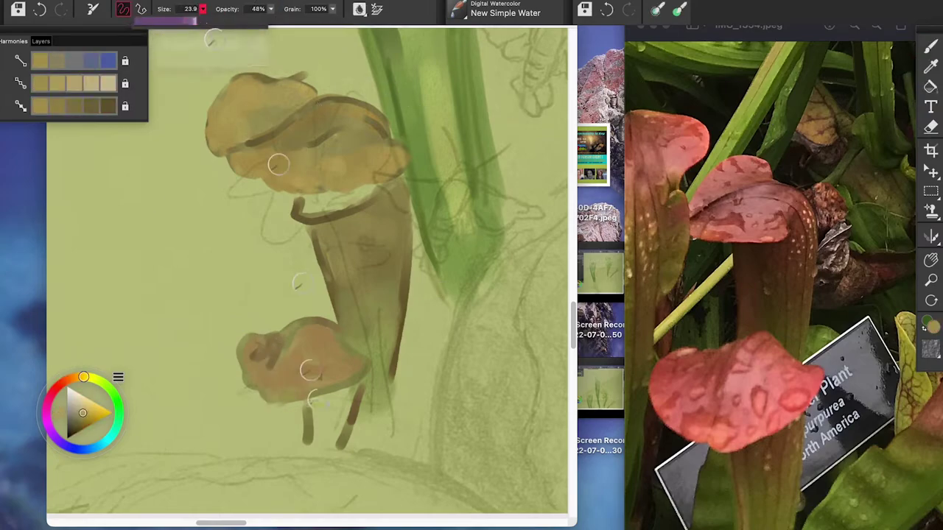
pyautogui.moveTo(337, 354)
pyautogui.mouseDown()
pyautogui.moveTo(307, 358)
pyautogui.moveTo(335, 360)
pyautogui.mouseUp()
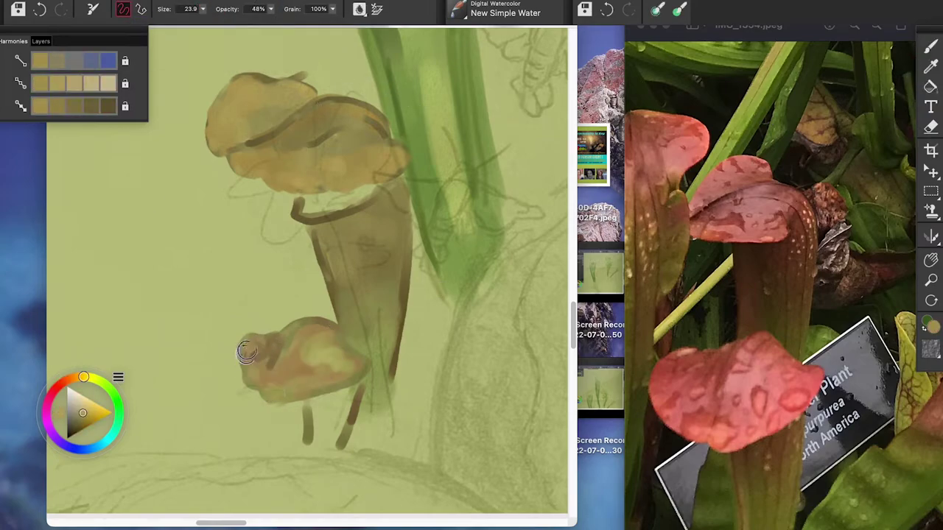
pyautogui.moveTo(261, 355); pyautogui.dragTo(264, 379)
# Step: Fill the small pitcher's tube with sampled olive green and brown tones
pyautogui.click(931, 66)
pyautogui.click(372, 340)
pyautogui.click(935, 49)
pyautogui.click(931, 47)
pyautogui.moveTo(349, 395)
pyautogui.mouseDown()
pyautogui.moveTo(325, 428)
pyautogui.moveTo(316, 410)
pyautogui.mouseUp()
pyautogui.click(931, 66)
pyautogui.keyDown('alt'); pyautogui.click(682, 177); pyautogui.keyUp('alt')
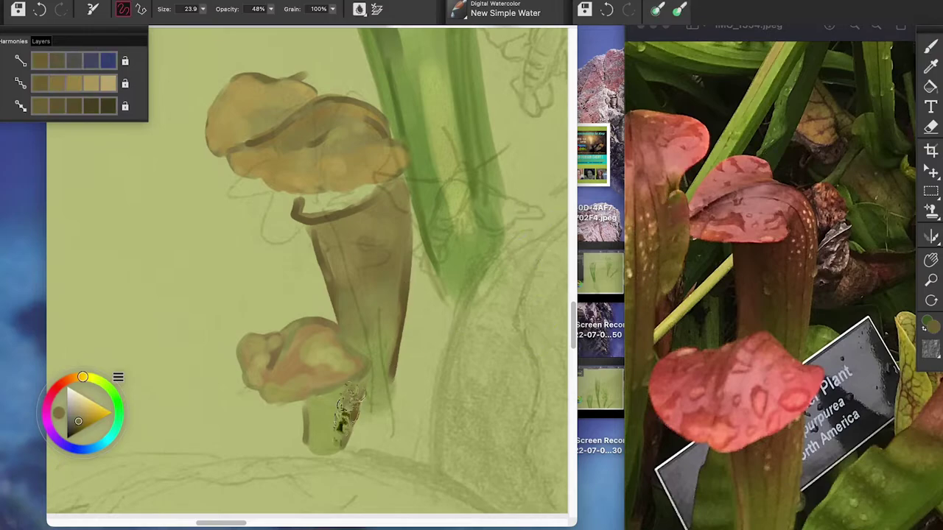
pyautogui.keyDown('alt'); pyautogui.click(671, 273); pyautogui.keyUp('alt')
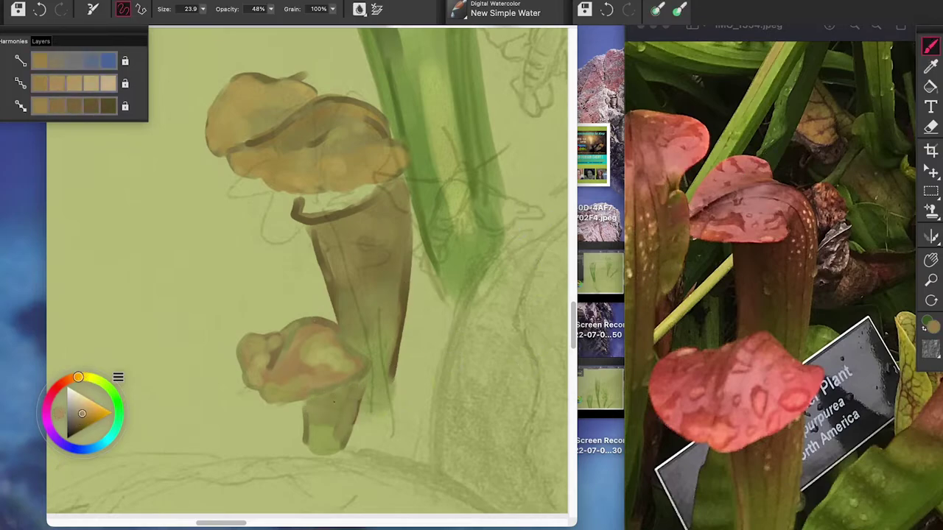
pyautogui.moveTo(346, 402); pyautogui.dragTo(329, 450)
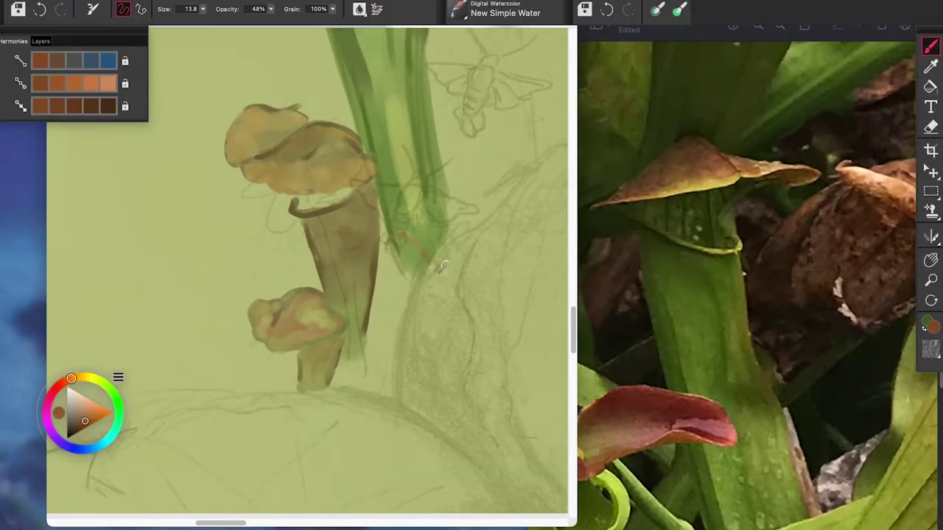
# Step: Outline the hood and tube of the pitcher at the large green tube's base in dark orange-brown, size 19.2 at 59% opacity
pyautogui.click(77, 107)
pyautogui.click(203, 9)
pyautogui.click(204, 21)
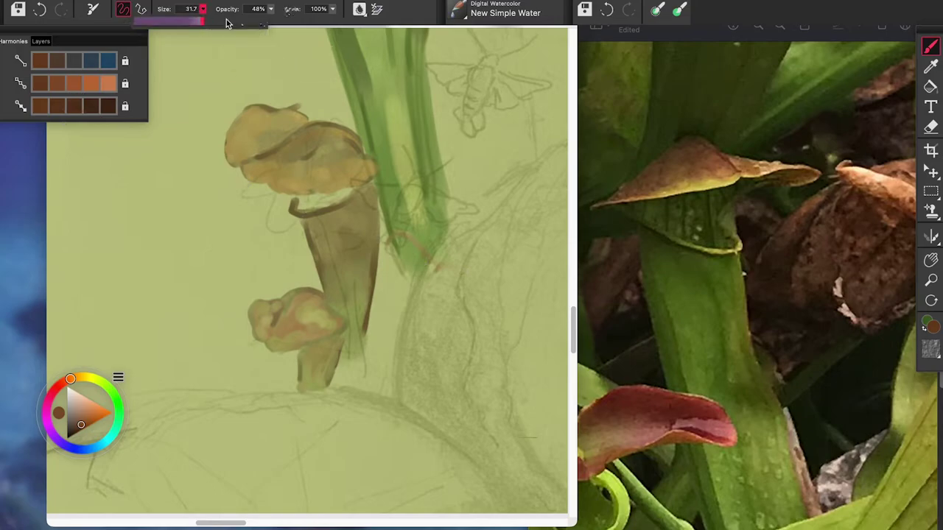
pyautogui.click(270, 9)
pyautogui.click(279, 21)
pyautogui.click(203, 9)
pyautogui.click(192, 21)
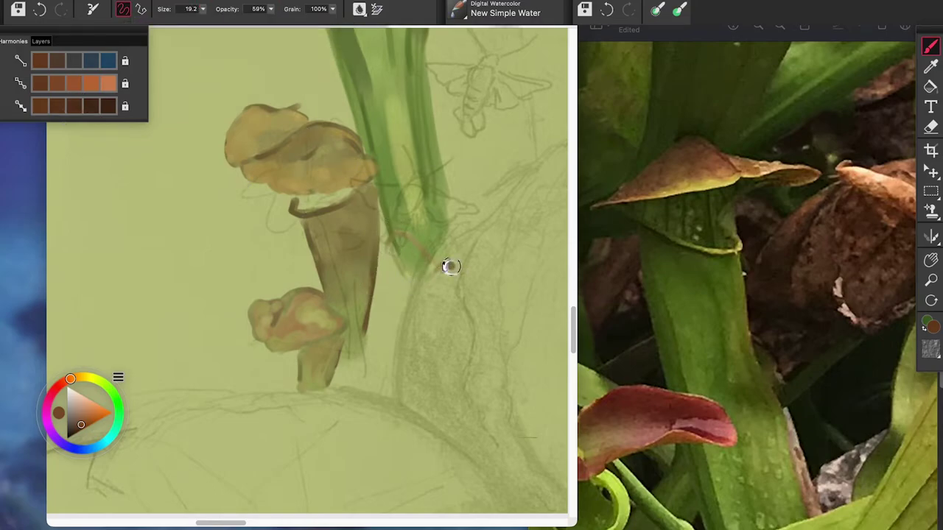
pyautogui.moveTo(447, 265)
pyautogui.mouseDown()
pyautogui.moveTo(497, 270)
pyautogui.moveTo(453, 282)
pyautogui.moveTo(477, 318)
pyautogui.moveTo(423, 256)
pyautogui.moveTo(428, 269)
pyautogui.moveTo(353, 275)
pyautogui.moveTo(442, 227)
pyautogui.moveTo(486, 274)
pyautogui.mouseUp()
pyautogui.moveTo(389, 275); pyautogui.dragTo(416, 386)
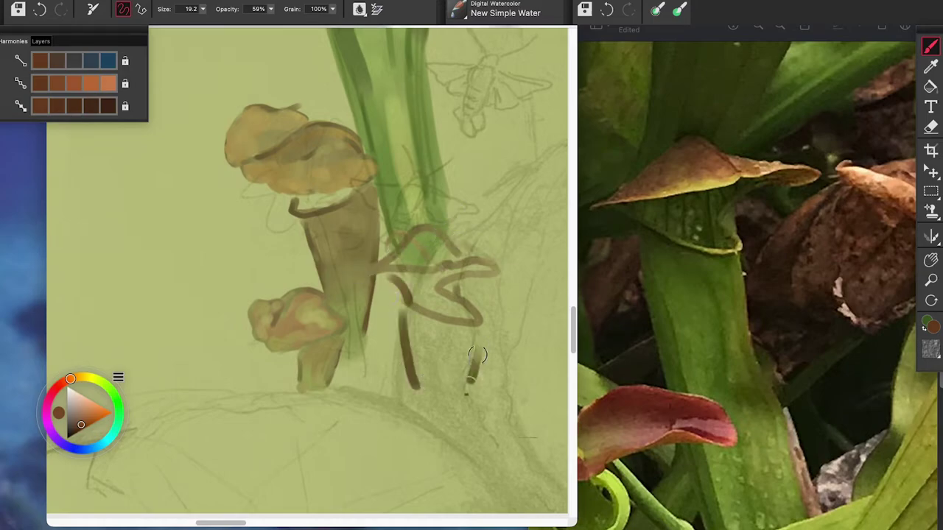
pyautogui.moveTo(478, 331); pyautogui.dragTo(478, 436)
pyautogui.moveTo(483, 401); pyautogui.dragTo(486, 462)
# Step: Sample olive from the small pitcher's tube and fill the newly outlined pitcher's tube with it
pyautogui.click(927, 69)
pyautogui.click(318, 365)
pyautogui.click(930, 46)
pyautogui.moveTo(468, 372)
pyautogui.mouseDown()
pyautogui.moveTo(462, 402)
pyautogui.moveTo(478, 445)
pyautogui.mouseUp()
pyautogui.moveTo(414, 362)
pyautogui.mouseDown()
pyautogui.moveTo(466, 452)
pyautogui.moveTo(451, 425)
pyautogui.moveTo(469, 353)
pyautogui.moveTo(414, 373)
pyautogui.moveTo(410, 321)
pyautogui.moveTo(456, 329)
pyautogui.moveTo(443, 361)
pyautogui.moveTo(441, 324)
pyautogui.moveTo(455, 328)
pyautogui.moveTo(438, 338)
pyautogui.moveTo(412, 385)
pyautogui.moveTo(406, 328)
pyautogui.moveTo(445, 331)
pyautogui.moveTo(414, 381)
pyautogui.moveTo(475, 386)
pyautogui.mouseUp()
# Step: Choose a muted red and tint the new pitcher's hood with it, undoing the last stroke
pyautogui.click(929, 68)
pyautogui.click(345, 234)
pyautogui.click(930, 47)
pyautogui.click(75, 425)
pyautogui.click(71, 379)
pyautogui.click(74, 84)
pyautogui.click(76, 425)
pyautogui.click(74, 107)
pyautogui.click(108, 83)
pyautogui.click(85, 421)
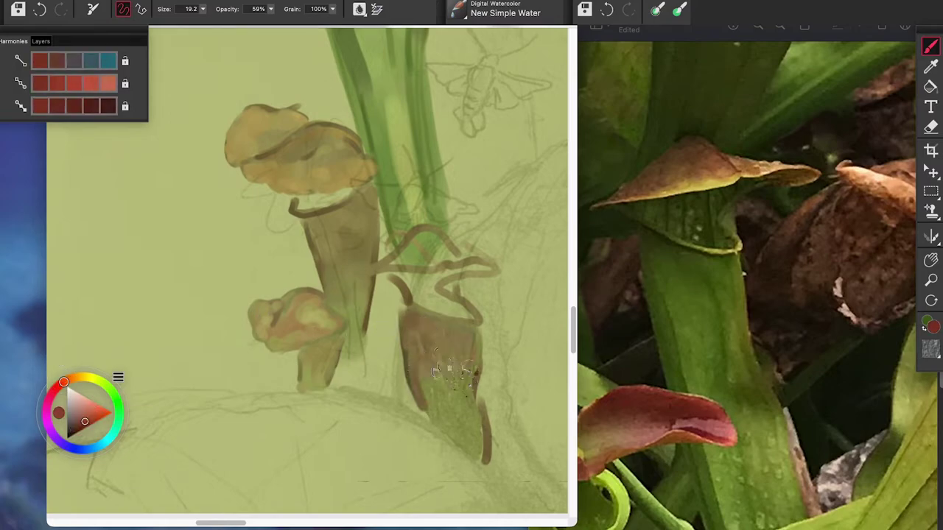
pyautogui.moveTo(416, 239); pyautogui.dragTo(447, 252)
pyautogui.moveTo(382, 263); pyautogui.dragTo(374, 268)
pyautogui.moveTo(450, 237)
pyautogui.mouseDown()
pyautogui.moveTo(484, 254)
pyautogui.moveTo(423, 230)
pyautogui.moveTo(457, 251)
pyautogui.moveTo(455, 233)
pyautogui.moveTo(499, 264)
pyautogui.moveTo(427, 253)
pyautogui.moveTo(406, 259)
pyautogui.mouseUp()
pyautogui.click(40, 10)
# Step: Choose a light green and paint it under the reddish hood and along the tube's rim
pyautogui.click(86, 377)
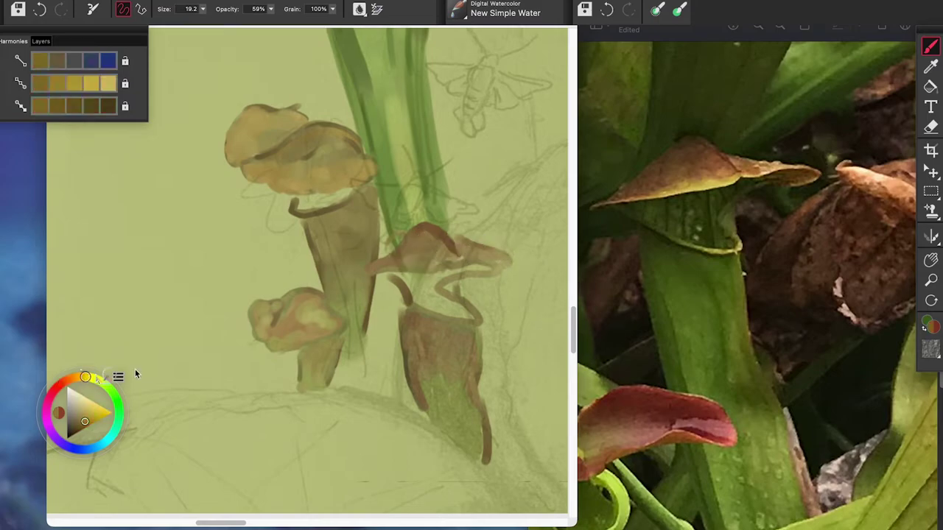
pyautogui.click(93, 379)
pyautogui.moveTo(91, 413); pyautogui.dragTo(81, 411)
pyautogui.moveTo(97, 378); pyautogui.dragTo(102, 379)
pyautogui.click(109, 383)
pyautogui.moveTo(473, 256); pyautogui.dragTo(414, 264)
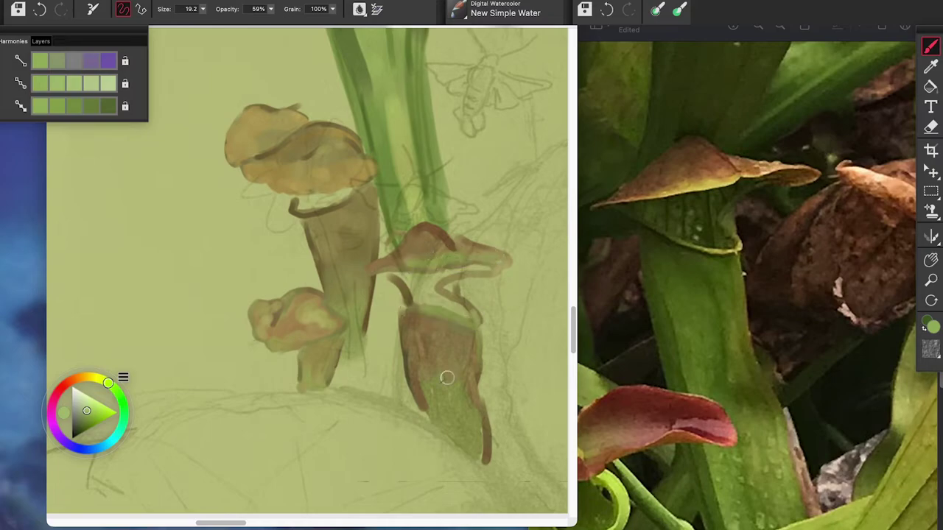
# Step: Paint the pitcher's neck and rim between hood and tube in light green, reducing the brush size to 14.2
pyautogui.click(930, 69)
pyautogui.click(874, 71)
pyautogui.click(931, 46)
pyautogui.moveTo(486, 265)
pyautogui.mouseDown()
pyautogui.moveTo(417, 300)
pyautogui.moveTo(438, 275)
pyautogui.moveTo(438, 296)
pyautogui.mouseUp()
pyautogui.click(91, 84)
pyautogui.moveTo(203, 10); pyautogui.dragTo(187, 19)
pyautogui.moveTo(439, 300)
pyautogui.mouseDown()
pyautogui.moveTo(467, 281)
pyautogui.moveTo(428, 304)
pyautogui.moveTo(470, 330)
pyautogui.mouseUp()
# Step: Choose a dark reddish brown and outline the tube's rim with a size 8.0 brush, undoing stray strokes
pyautogui.click(930, 66)
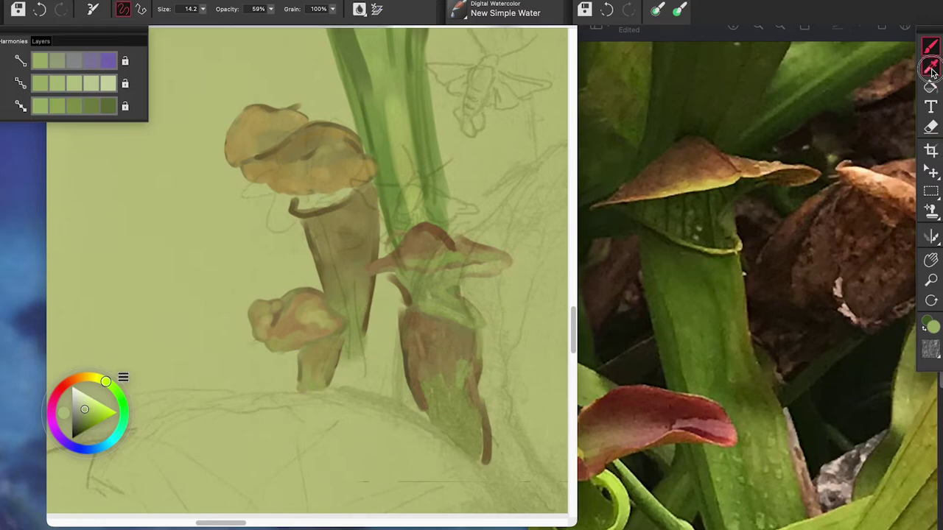
pyautogui.click(492, 422)
pyautogui.click(107, 109)
pyautogui.click(71, 381)
pyautogui.click(86, 424)
pyautogui.click(931, 45)
pyautogui.moveTo(203, 10); pyautogui.dragTo(178, 20)
pyautogui.press('[')
pyautogui.click(39, 10)
pyautogui.moveTo(411, 298); pyautogui.dragTo(449, 319)
pyautogui.click(40, 9)
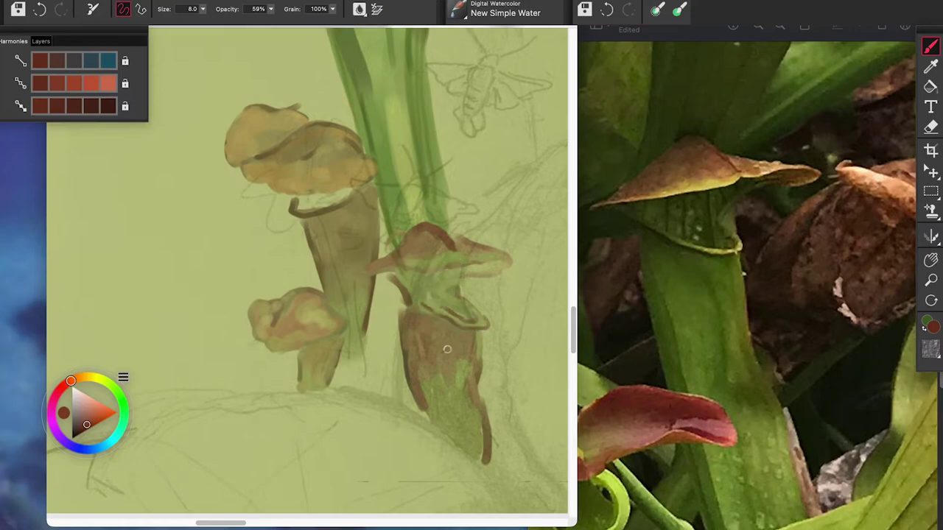
# Step: Shade the pitcher's tube and neck in reddish brown with a size 21.4 brush
pyautogui.click(203, 10)
pyautogui.click(193, 23)
pyautogui.moveTo(457, 392); pyautogui.dragTo(453, 395)
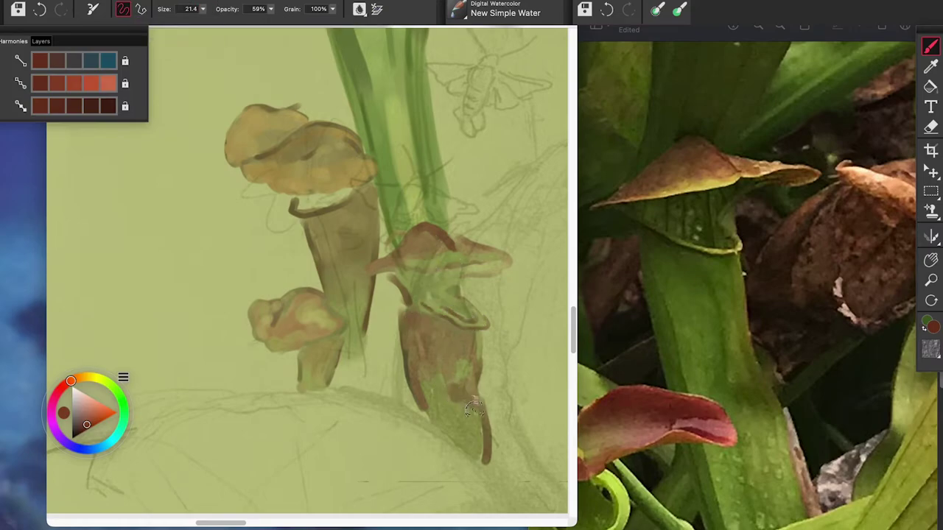
pyautogui.moveTo(421, 341); pyautogui.dragTo(445, 421)
pyautogui.moveTo(442, 291)
pyautogui.mouseDown()
pyautogui.moveTo(428, 282)
pyautogui.moveTo(438, 301)
pyautogui.moveTo(478, 302)
pyautogui.moveTo(415, 311)
pyautogui.moveTo(394, 280)
pyautogui.moveTo(407, 331)
pyautogui.moveTo(400, 325)
pyautogui.mouseUp()
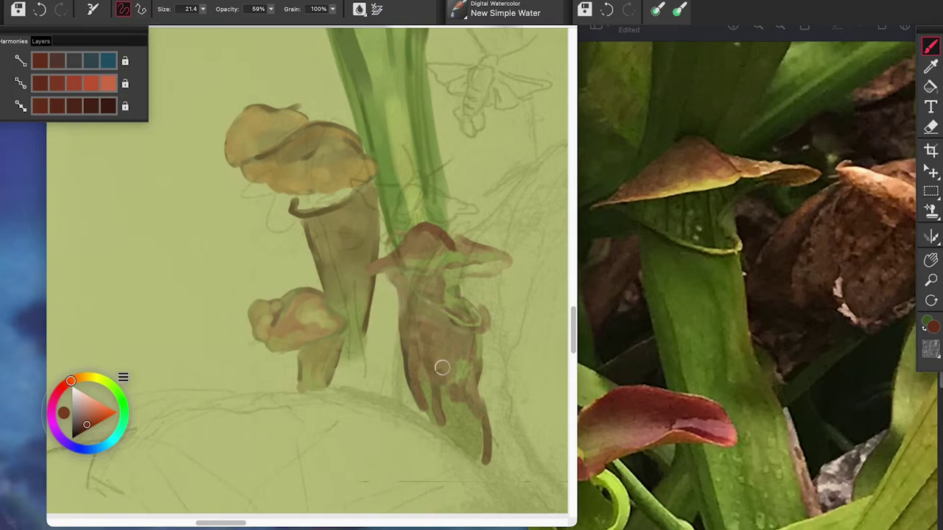
# Step: Deepen the shadows around the pitcher's rim and neck with a size 11.5 brush at 72% opacity
pyautogui.click(270, 9)
pyautogui.moveTo(281, 22); pyautogui.dragTo(298, 24)
pyautogui.click(203, 9)
pyautogui.moveTo(193, 22); pyautogui.dragTo(181, 22)
pyautogui.moveTo(427, 312)
pyautogui.mouseDown()
pyautogui.moveTo(437, 318)
pyautogui.moveTo(405, 302)
pyautogui.moveTo(395, 278)
pyautogui.mouseUp()
# Step: Pick a darker reddish brown and line the tube's rim with a size 14.2 brush at 80% opacity
pyautogui.click(59, 107)
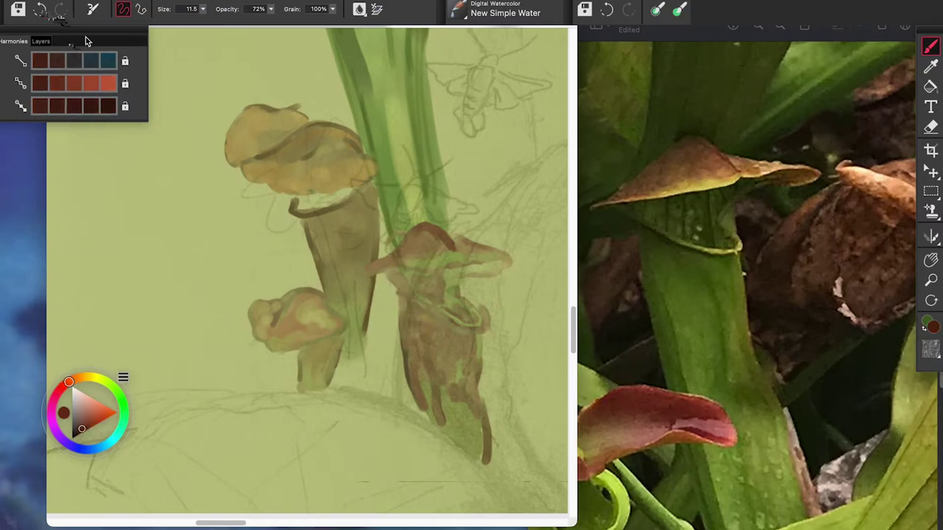
pyautogui.click(203, 9)
pyautogui.moveTo(184, 22); pyautogui.dragTo(200, 22)
pyautogui.click(203, 9)
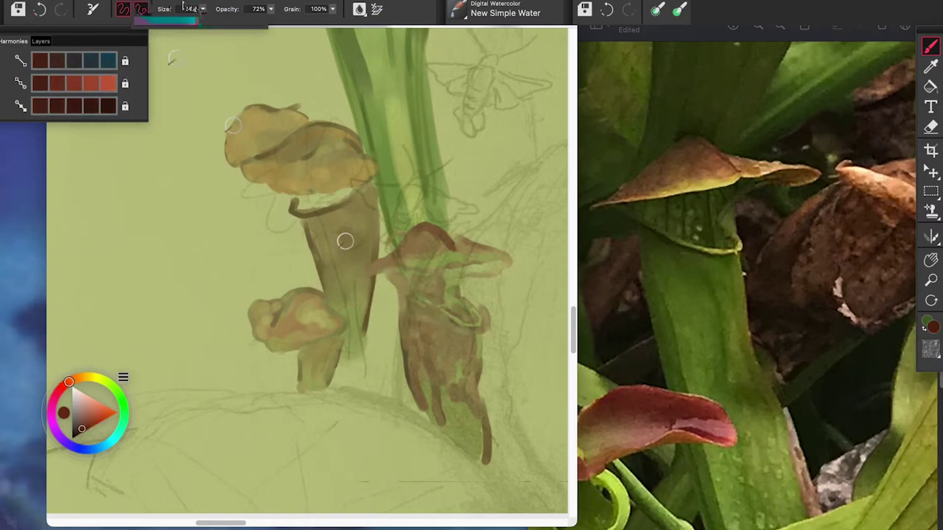
pyautogui.click(271, 9)
pyautogui.moveTo(287, 22); pyautogui.dragTo(306, 21)
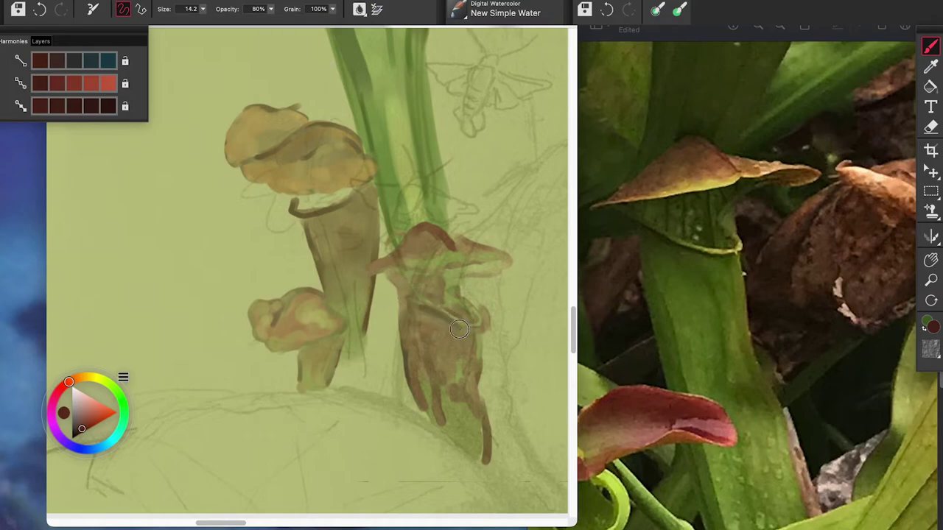
pyautogui.moveTo(482, 324)
pyautogui.mouseDown()
pyautogui.moveTo(431, 316)
pyautogui.moveTo(402, 295)
pyautogui.moveTo(426, 271)
pyautogui.mouseUp()
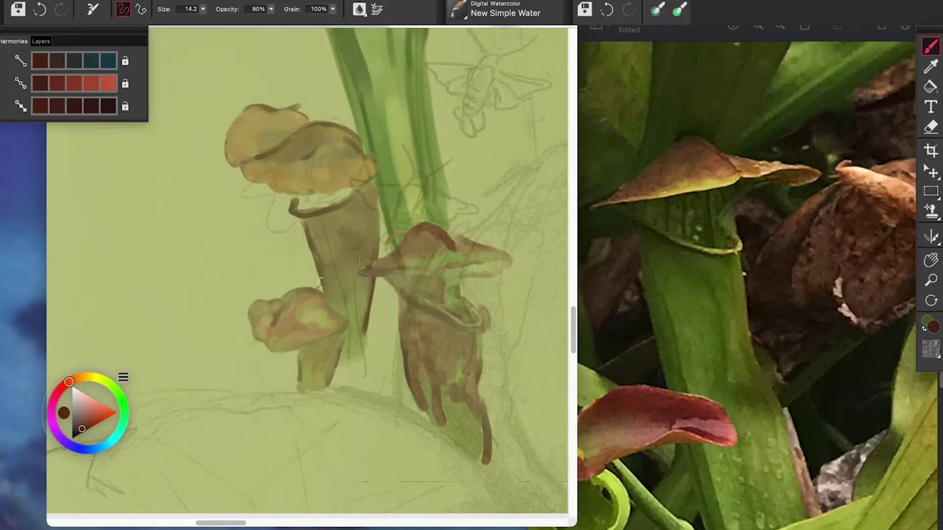
# Step: Raise the opacity to 84% and darken the lower edge of the reddish hood
pyautogui.click(271, 8)
pyautogui.moveTo(302, 23); pyautogui.dragTo(311, 22)
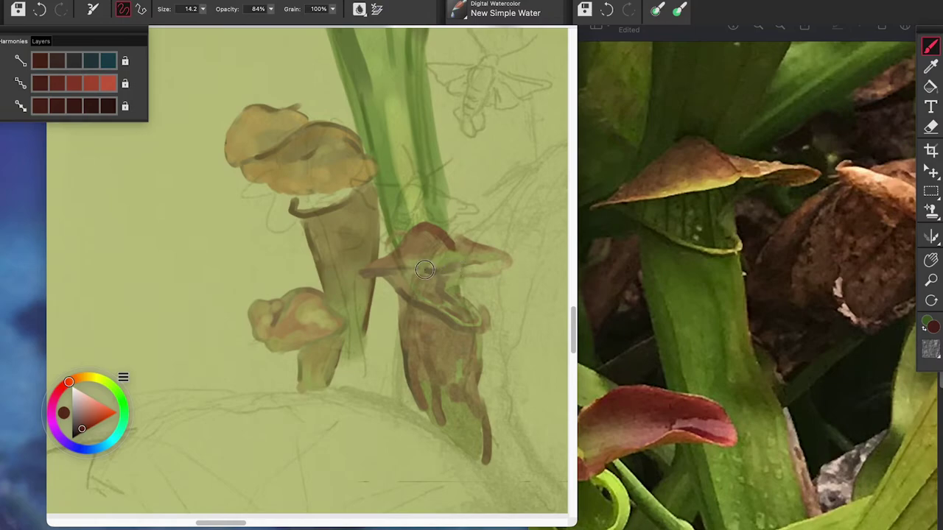
pyautogui.moveTo(456, 266)
pyautogui.mouseDown()
pyautogui.moveTo(509, 271)
pyautogui.moveTo(501, 265)
pyautogui.mouseUp()
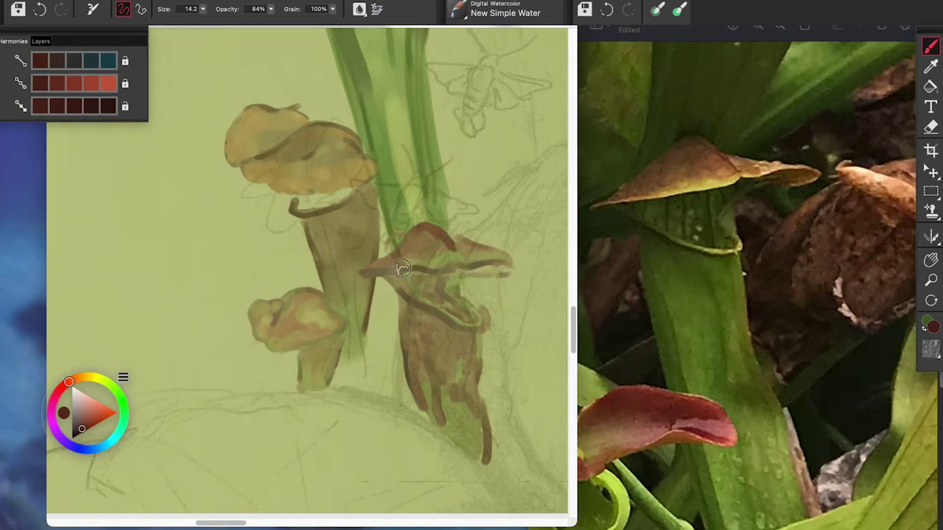
pyautogui.moveTo(448, 242)
pyautogui.mouseDown()
pyautogui.moveTo(459, 253)
pyautogui.moveTo(417, 243)
pyautogui.mouseUp()
# Step: Sample tan from the neighbouring pitcher's hood and brush highlights onto the reddish hood and tube, undoing the first stroke and readjusting brush size and opacity
pyautogui.keyDown('alt'); pyautogui.click(316, 142); pyautogui.keyUp('alt')
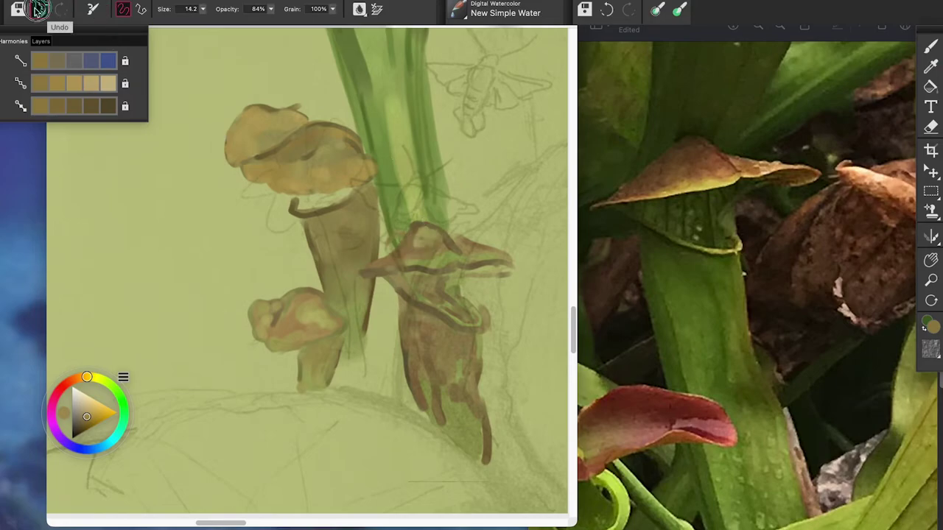
pyautogui.click(39, 10)
pyautogui.click(204, 10)
pyautogui.click(208, 35)
pyautogui.click(270, 9)
pyautogui.click(243, 22)
pyautogui.moveTo(244, 24); pyautogui.dragTo(234, 23)
pyautogui.moveTo(419, 244)
pyautogui.mouseDown()
pyautogui.moveTo(432, 232)
pyautogui.moveTo(440, 257)
pyautogui.mouseUp()
pyautogui.moveTo(422, 295); pyautogui.dragTo(446, 385)
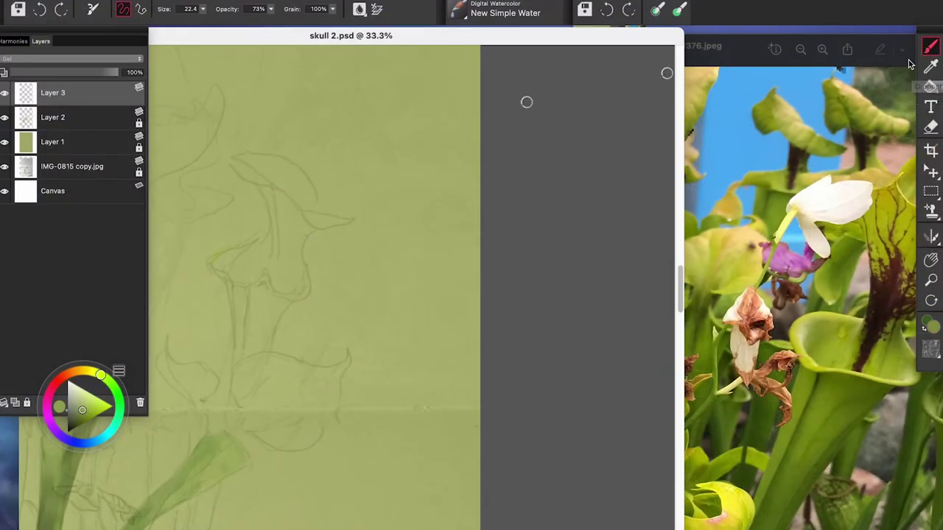
# Step: Outline and fill the upper pitcher's curled rim and tube in translucent green at size 22.4 and 73% opacity
pyautogui.moveTo(266, 242)
pyautogui.mouseDown()
pyautogui.moveTo(221, 276)
pyautogui.moveTo(246, 295)
pyautogui.moveTo(260, 288)
pyautogui.moveTo(291, 300)
pyautogui.mouseUp()
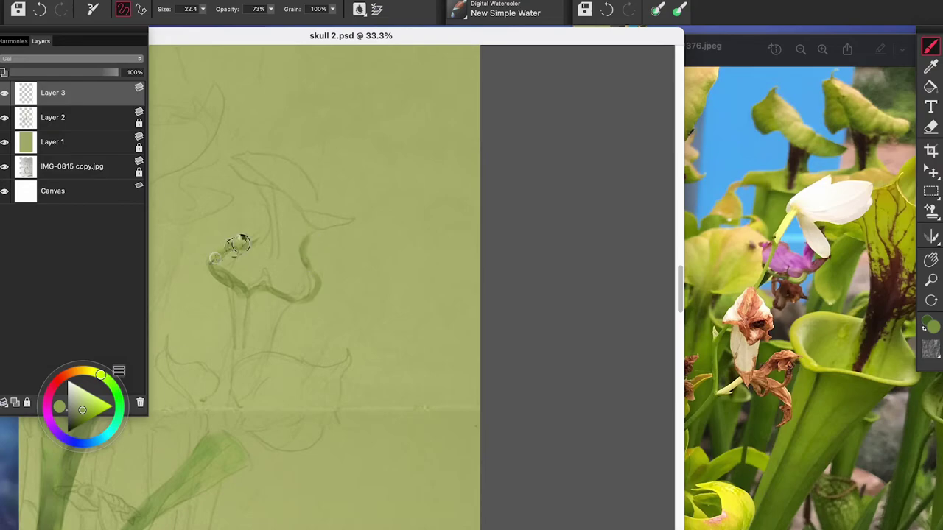
pyautogui.moveTo(221, 288); pyautogui.dragTo(230, 339)
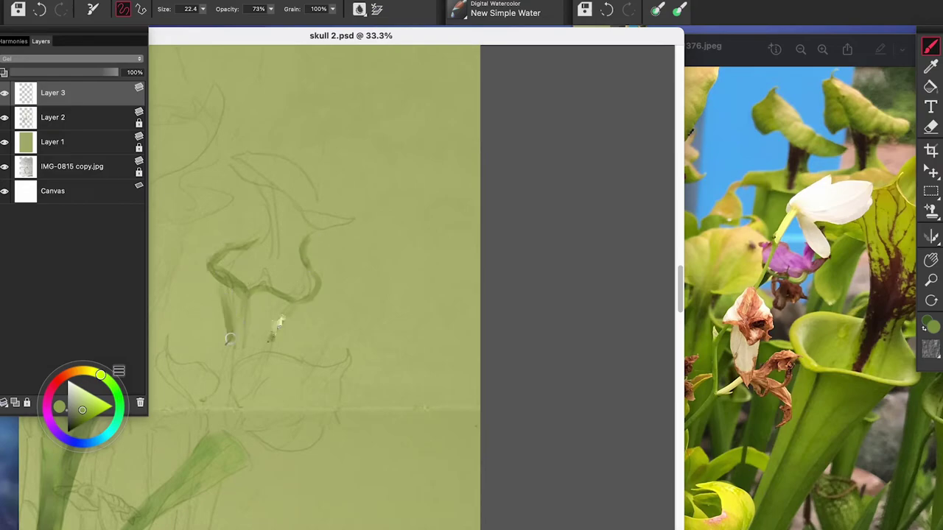
pyautogui.moveTo(240, 302)
pyautogui.mouseDown()
pyautogui.moveTo(280, 304)
pyautogui.moveTo(258, 313)
pyautogui.moveTo(256, 288)
pyautogui.moveTo(263, 322)
pyautogui.moveTo(255, 342)
pyautogui.moveTo(261, 291)
pyautogui.moveTo(265, 298)
pyautogui.moveTo(297, 283)
pyautogui.moveTo(233, 281)
pyautogui.moveTo(221, 254)
pyautogui.moveTo(259, 240)
pyautogui.mouseUp()
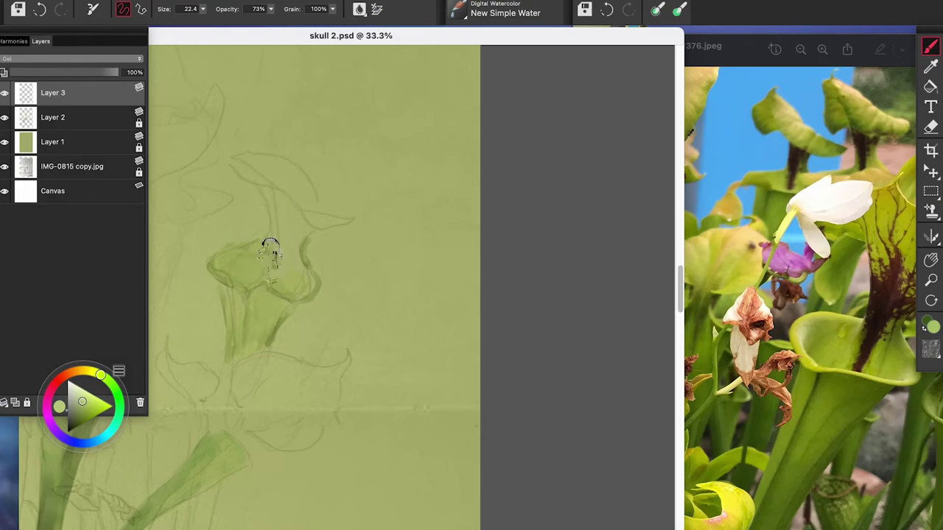
pyautogui.moveTo(298, 273)
pyautogui.mouseDown()
pyautogui.moveTo(306, 227)
pyautogui.moveTo(295, 272)
pyautogui.moveTo(310, 279)
pyautogui.moveTo(283, 276)
pyautogui.moveTo(269, 298)
pyautogui.mouseUp()
# Step: Choose a slightly darker green and strengthen the pitcher's rim edge with a size 14.0 brush at 49% opacity
pyautogui.click(82, 411)
pyautogui.click(203, 9)
pyautogui.click(183, 36)
pyautogui.click(271, 8)
pyautogui.click(266, 21)
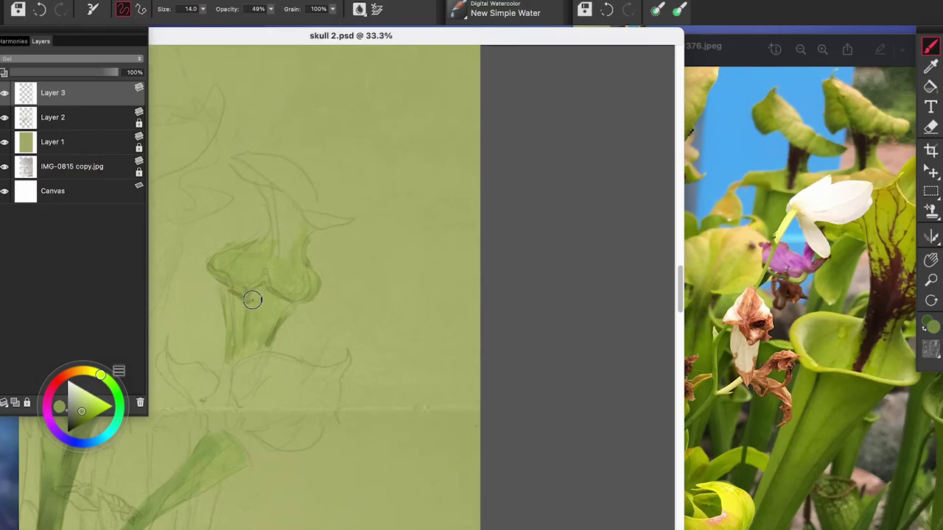
pyautogui.moveTo(291, 303)
pyautogui.mouseDown()
pyautogui.moveTo(318, 292)
pyautogui.moveTo(299, 306)
pyautogui.mouseUp()
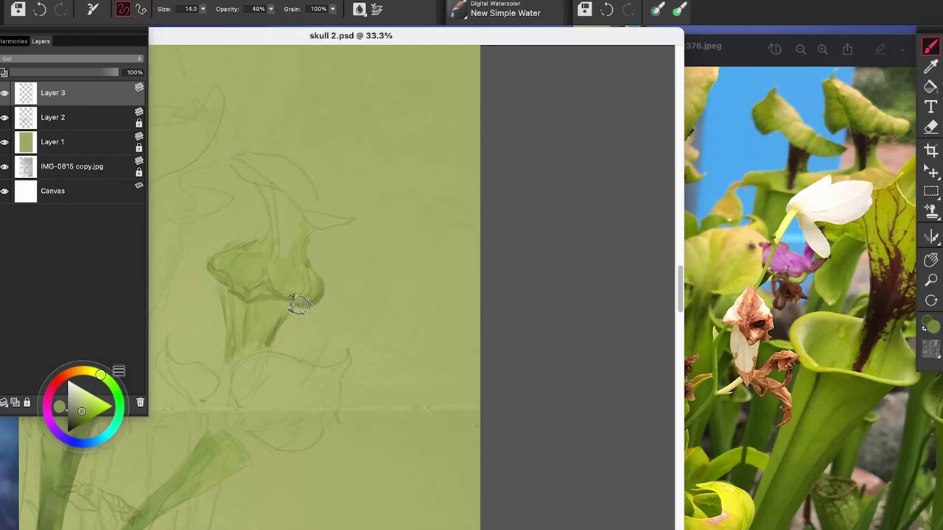
# Step: Deepen the rim's underside and the tube's crease in green, using brush sizes 19.0 and 9.4
pyautogui.click(203, 8)
pyautogui.click(188, 36)
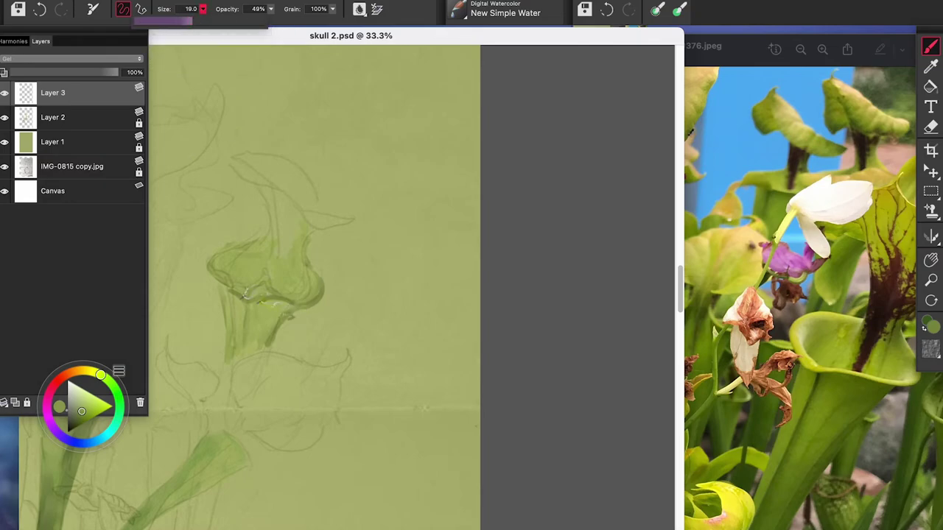
pyautogui.press('[')
pyautogui.press('[')
pyautogui.press('[')
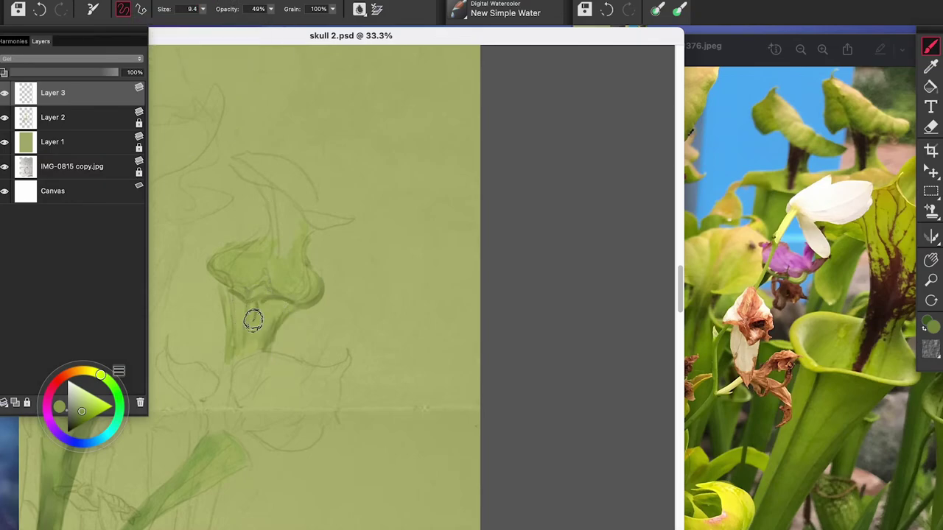
pyautogui.moveTo(257, 305); pyautogui.dragTo(280, 275)
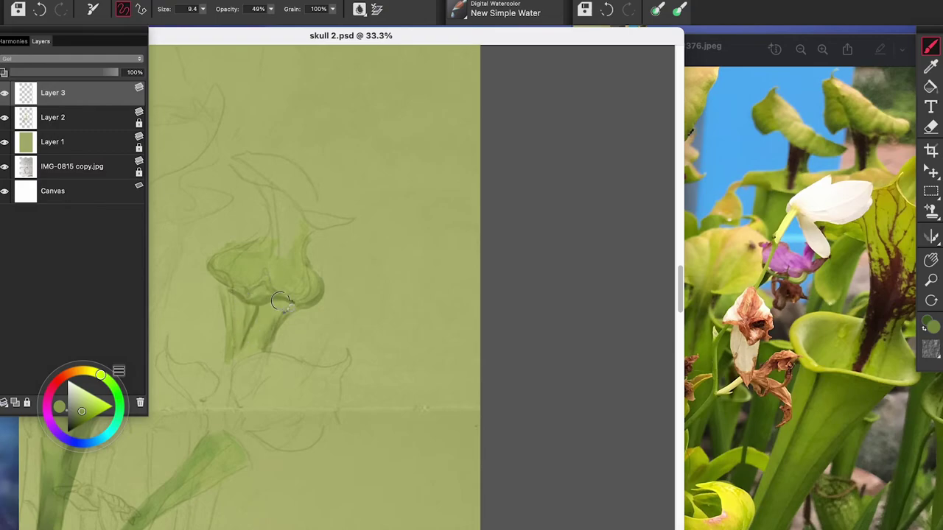
# Step: Shade the rim's fold and the inside of the pitcher's mouth with a size 16.5 brush
pyautogui.press(']')
pyautogui.press(']')
pyautogui.press(']')
pyautogui.moveTo(318, 286)
pyautogui.mouseDown()
pyautogui.moveTo(241, 297)
pyautogui.moveTo(216, 273)
pyautogui.moveTo(230, 250)
pyautogui.mouseUp()
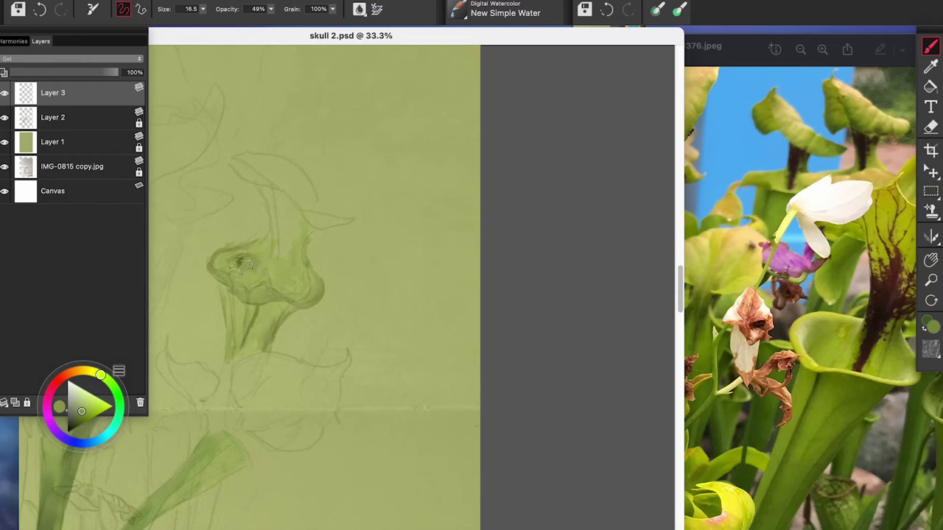
pyautogui.moveTo(254, 261); pyautogui.dragTo(235, 254)
# Step: Enlarge the brush to 30.0 and add green shading down both sides of the tube
pyautogui.click(203, 9)
pyautogui.moveTo(202, 24); pyautogui.dragTo(207, 23)
pyautogui.moveTo(224, 288); pyautogui.dragTo(226, 374)
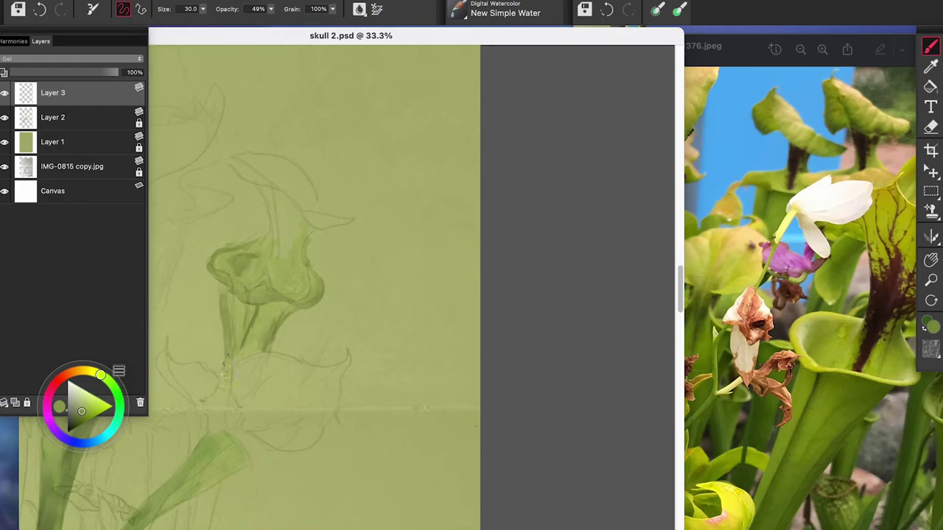
pyautogui.moveTo(274, 324)
pyautogui.mouseDown()
pyautogui.moveTo(257, 354)
pyautogui.moveTo(278, 305)
pyautogui.moveTo(260, 338)
pyautogui.mouseUp()
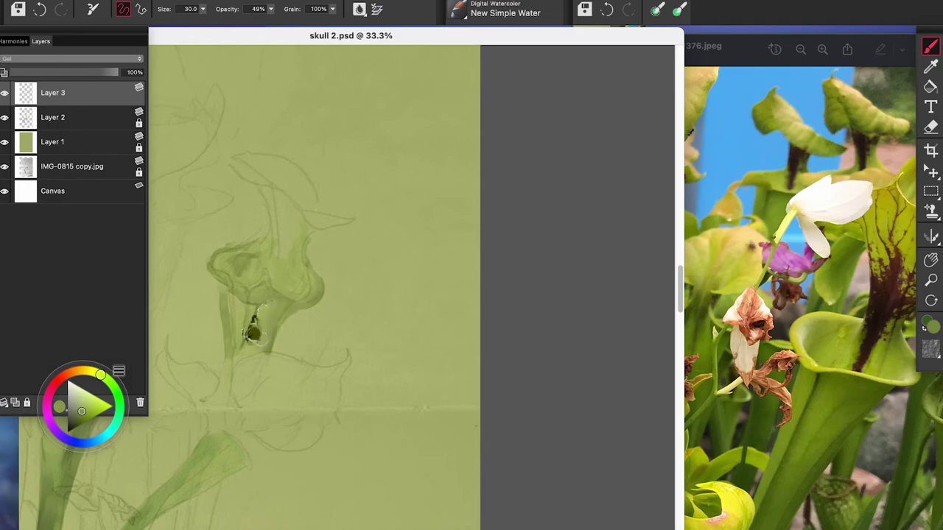
# Step: Paint the tube's long dark crease and outer edge with a size 16.6 brush, undoing the first crease stroke
pyautogui.click(203, 9)
pyautogui.moveTo(207, 23); pyautogui.dragTo(200, 23)
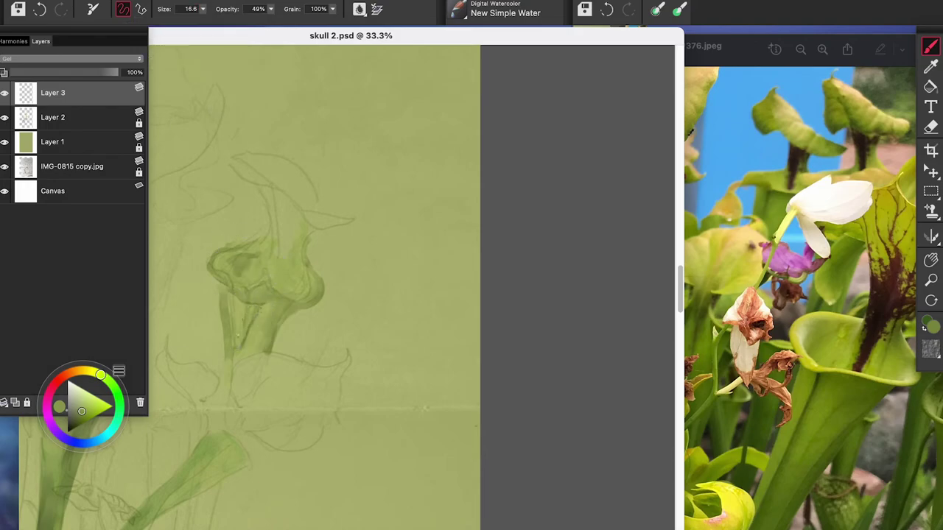
pyautogui.moveTo(239, 350); pyautogui.dragTo(220, 398)
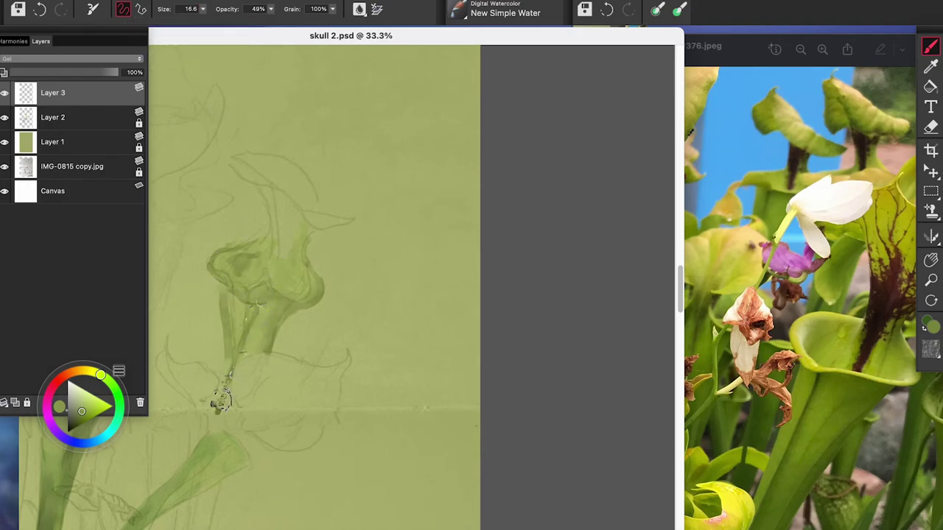
pyautogui.click(42, 10)
pyautogui.moveTo(258, 302); pyautogui.dragTo(221, 412)
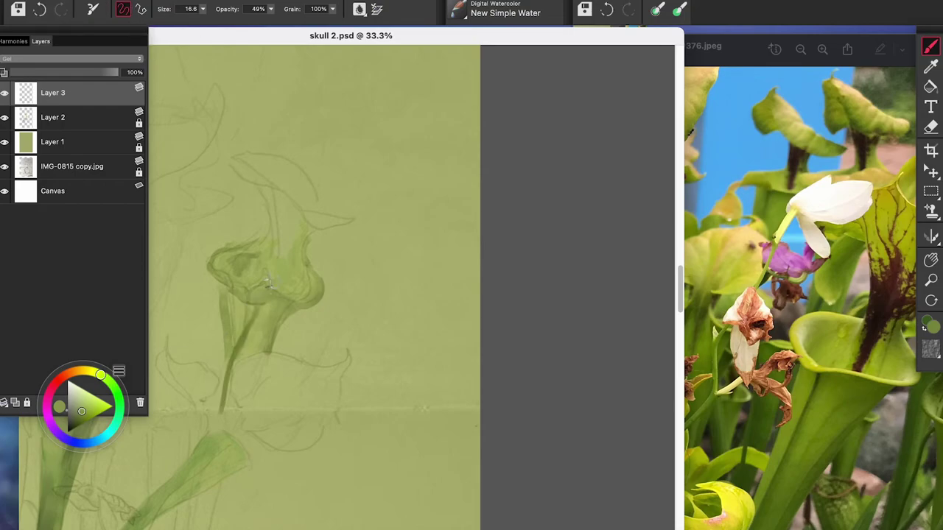
pyautogui.moveTo(220, 290); pyautogui.dragTo(222, 372)
# Step: Add soft green shadows to the tube below the rim with brush sizes 27.4 and 45.9
pyautogui.click(203, 9)
pyautogui.moveTo(201, 23); pyautogui.dragTo(214, 22)
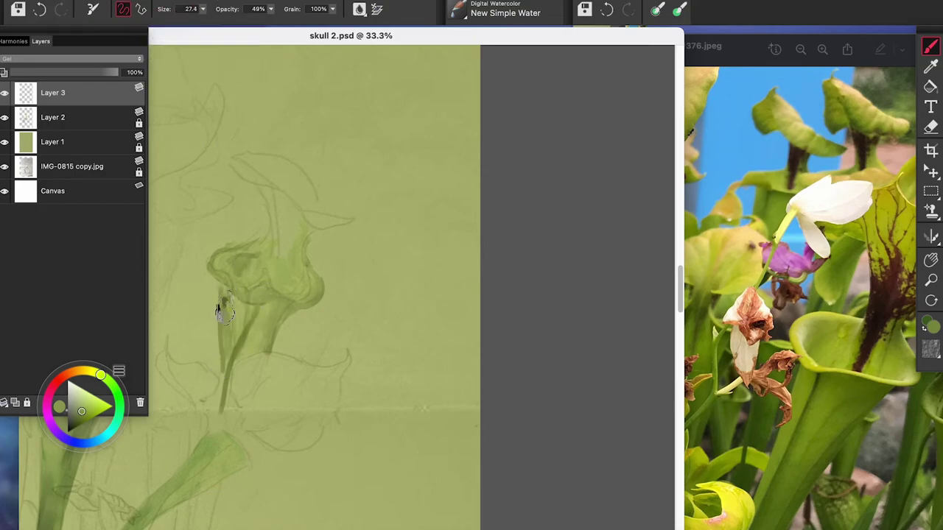
pyautogui.moveTo(231, 339); pyautogui.dragTo(228, 307)
pyautogui.click(204, 9)
pyautogui.moveTo(214, 22); pyautogui.dragTo(221, 22)
pyautogui.moveTo(226, 295)
pyautogui.mouseDown()
pyautogui.moveTo(228, 326)
pyautogui.moveTo(240, 326)
pyautogui.moveTo(232, 293)
pyautogui.moveTo(230, 343)
pyautogui.moveTo(221, 340)
pyautogui.moveTo(236, 305)
pyautogui.mouseUp()
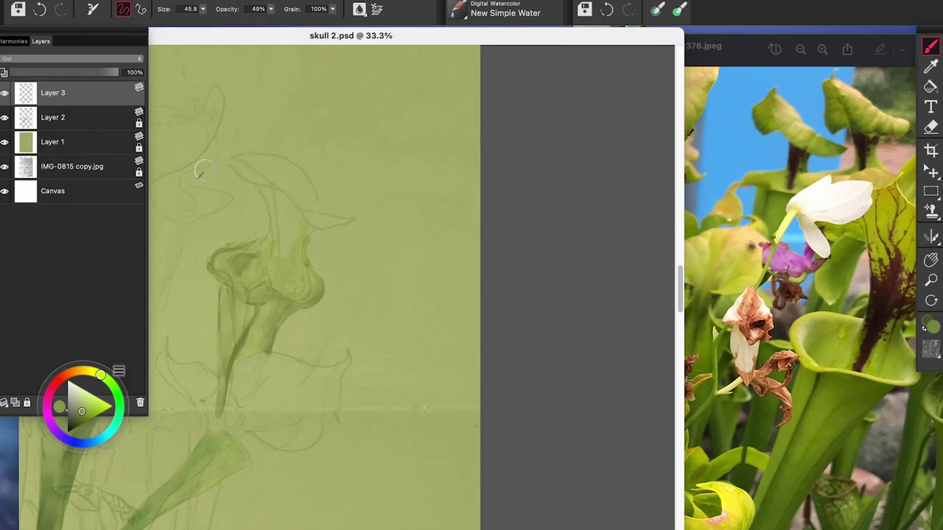
pyautogui.moveTo(265, 296)
pyautogui.mouseDown()
pyautogui.moveTo(268, 310)
pyautogui.moveTo(286, 309)
pyautogui.moveTo(270, 316)
pyautogui.moveTo(237, 304)
pyautogui.mouseUp()
# Step: Switch to the Pure Water Brush and blend the shading around the pitcher's mouth at size 20.1
pyautogui.click(465, 15)
pyautogui.click(511, 225)
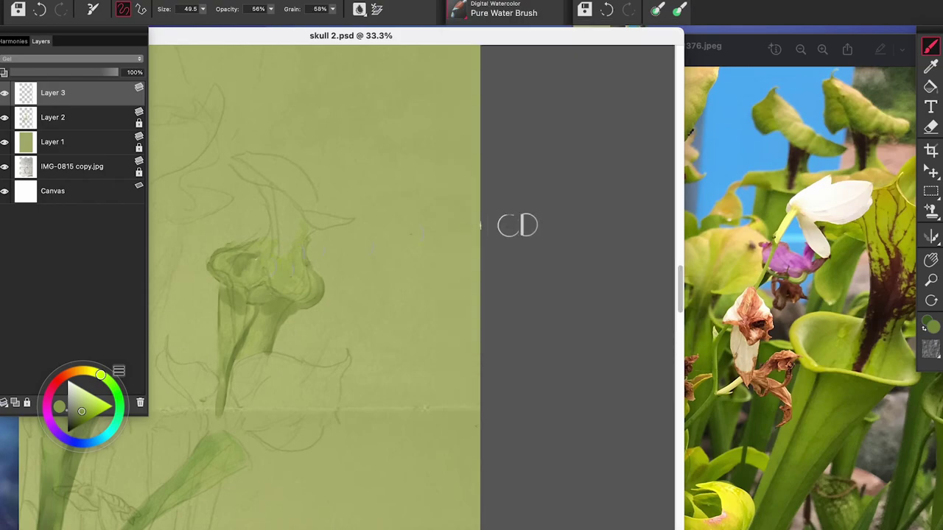
pyautogui.click(204, 9)
pyautogui.moveTo(204, 22); pyautogui.dragTo(199, 22)
pyautogui.moveTo(247, 290)
pyautogui.mouseDown()
pyautogui.moveTo(231, 255)
pyautogui.moveTo(212, 265)
pyautogui.moveTo(220, 256)
pyautogui.moveTo(228, 277)
pyautogui.moveTo(227, 252)
pyautogui.mouseUp()
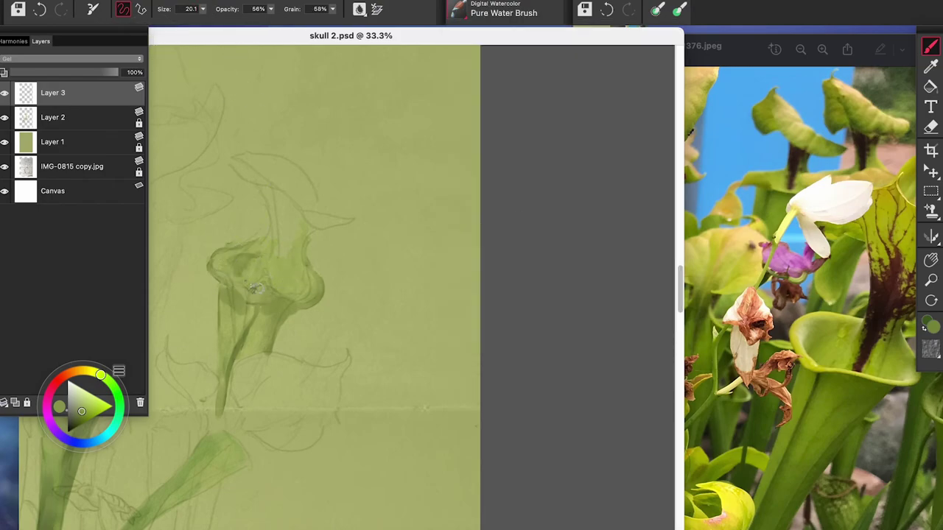
# Step: Choose a dark reddish brown and brush the neck behind the mouth with Pure Water Brush at size 20.6 and 48% opacity
pyautogui.click(70, 374)
pyautogui.click(76, 420)
pyautogui.click(64, 376)
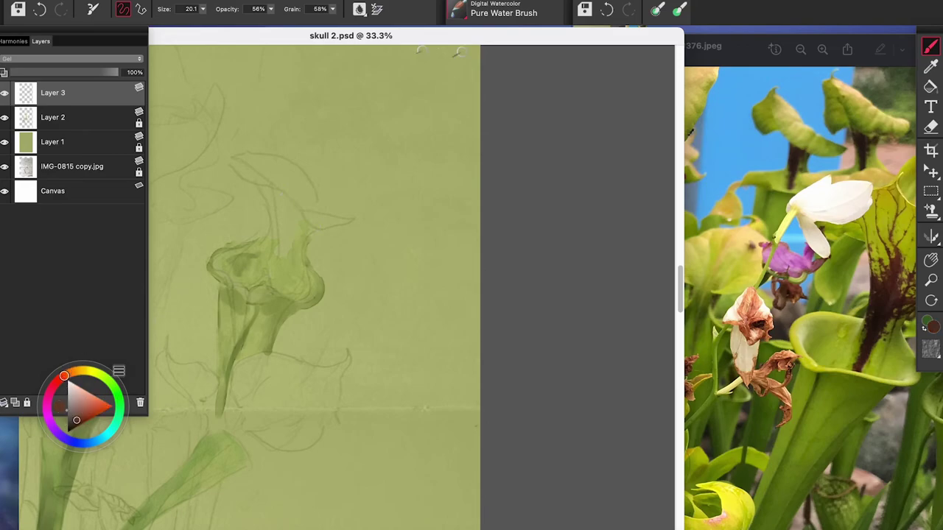
pyautogui.click(271, 10)
pyautogui.click(266, 21)
pyautogui.click(203, 9)
pyautogui.click(213, 21)
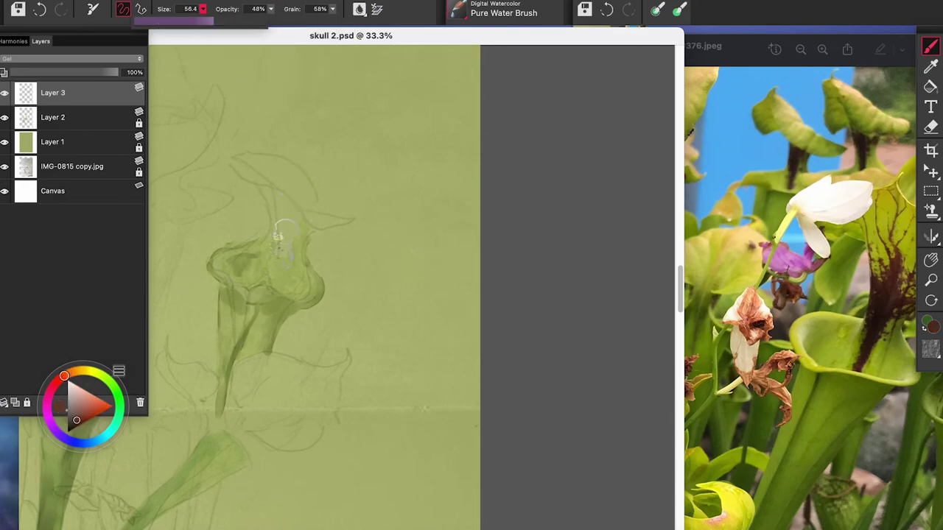
pyautogui.click(195, 21)
pyautogui.moveTo(275, 218); pyautogui.dragTo(277, 245)
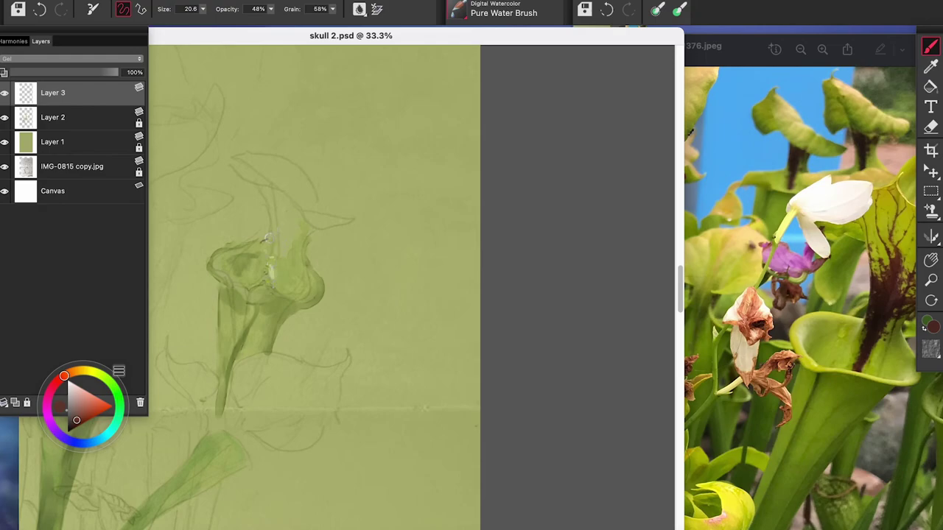
# Step: Switch to New Simple Water and paint reddish-brown veins up the neck and accents along the rim and crease at size 12.4
pyautogui.click(505, 13)
pyautogui.click(600, 184)
pyautogui.moveTo(273, 266); pyautogui.dragTo(274, 270)
pyautogui.click(203, 9)
pyautogui.click(190, 21)
pyautogui.moveTo(277, 207)
pyautogui.mouseDown()
pyautogui.moveTo(278, 239)
pyautogui.moveTo(292, 230)
pyautogui.moveTo(267, 290)
pyautogui.moveTo(288, 251)
pyautogui.moveTo(287, 279)
pyautogui.moveTo(267, 214)
pyautogui.moveTo(268, 272)
pyautogui.moveTo(290, 238)
pyautogui.mouseUp()
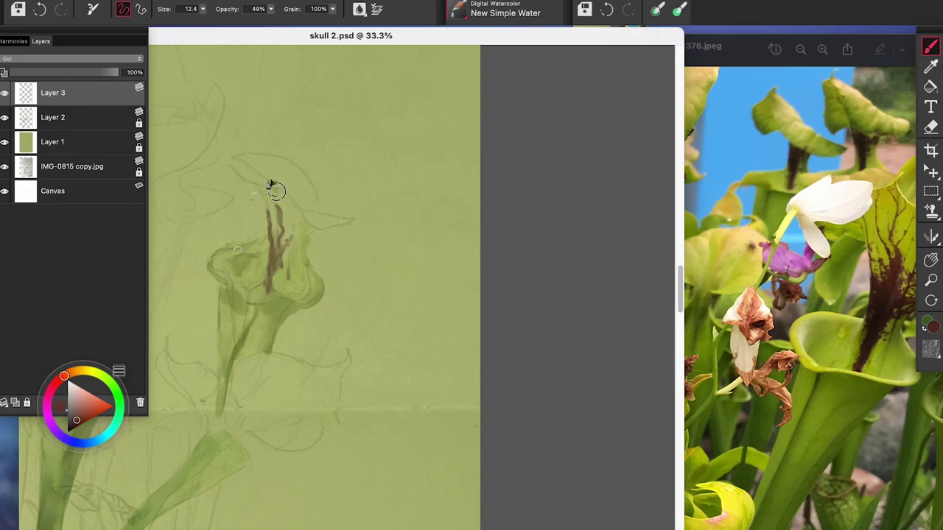
pyautogui.moveTo(267, 282)
pyautogui.mouseDown()
pyautogui.moveTo(283, 302)
pyautogui.moveTo(240, 300)
pyautogui.moveTo(291, 306)
pyautogui.mouseUp()
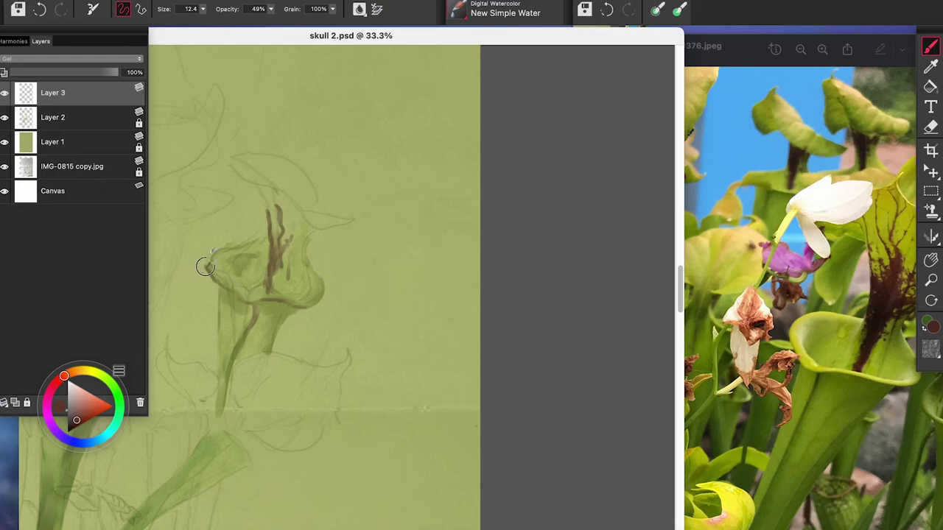
pyautogui.moveTo(296, 251); pyautogui.dragTo(290, 278)
# Step: Reposition the IMG_1376.jpeg reference photo so the veined pitcher and its hood show beside the painting
pyautogui.click(125, 1)
pyautogui.click(137, 80)
pyautogui.click(685, 302)
pyautogui.scroll(-2, 686, 307)
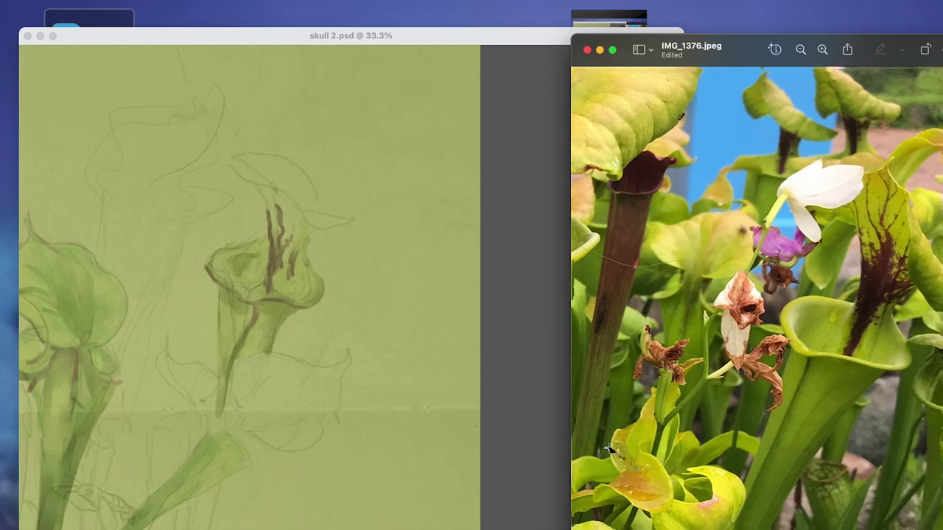
pyautogui.moveTo(740, 47); pyautogui.dragTo(664, 14)
pyautogui.scroll(-1, 652, 170)
pyautogui.click(442, 177)
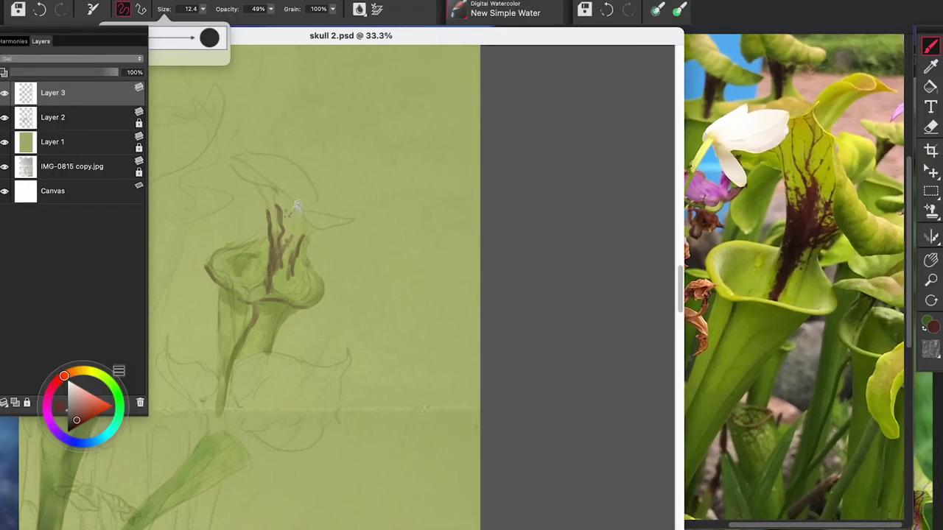
# Step: Sample green from the pitcher's tube and paint the hood and its flared tip, enlarging the brush to 23.6
pyautogui.click(931, 66)
pyautogui.click(217, 356)
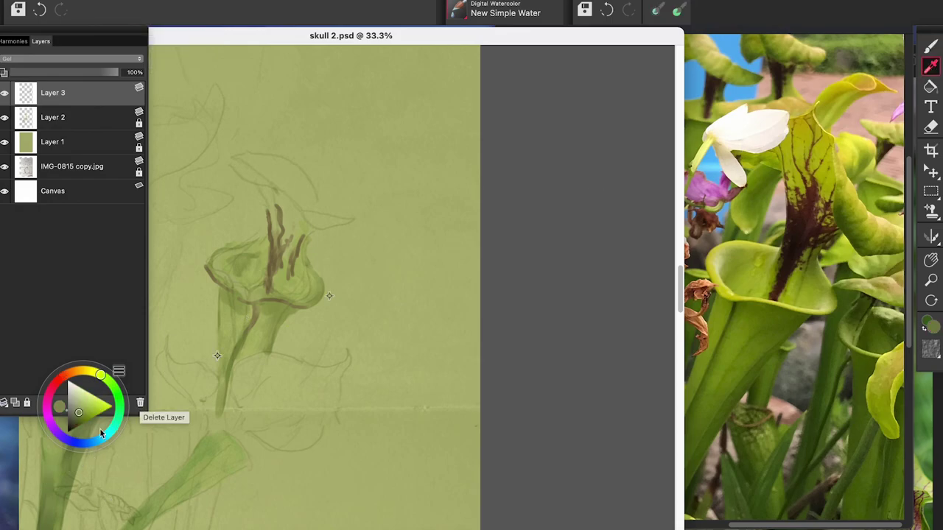
pyautogui.press('b')
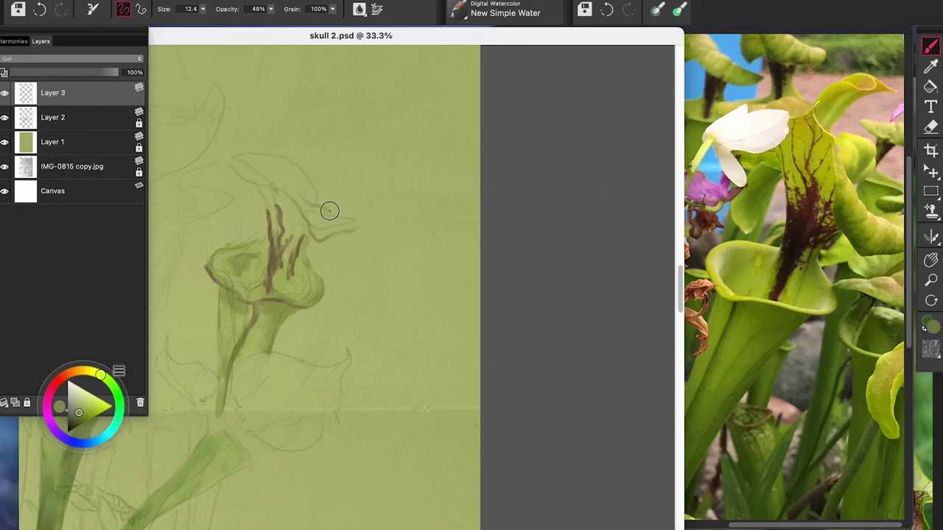
pyautogui.click(203, 10)
pyautogui.click(233, 38)
pyautogui.moveTo(318, 217)
pyautogui.mouseDown()
pyautogui.moveTo(298, 200)
pyautogui.moveTo(341, 221)
pyautogui.moveTo(318, 230)
pyautogui.moveTo(301, 205)
pyautogui.mouseUp()
pyautogui.moveTo(262, 153)
pyautogui.mouseDown()
pyautogui.moveTo(253, 157)
pyautogui.moveTo(263, 197)
pyautogui.moveTo(258, 159)
pyautogui.moveTo(302, 231)
pyautogui.moveTo(267, 172)
pyautogui.moveTo(270, 196)
pyautogui.moveTo(290, 214)
pyautogui.moveTo(361, 225)
pyautogui.moveTo(332, 234)
pyautogui.moveTo(278, 174)
pyautogui.mouseUp()
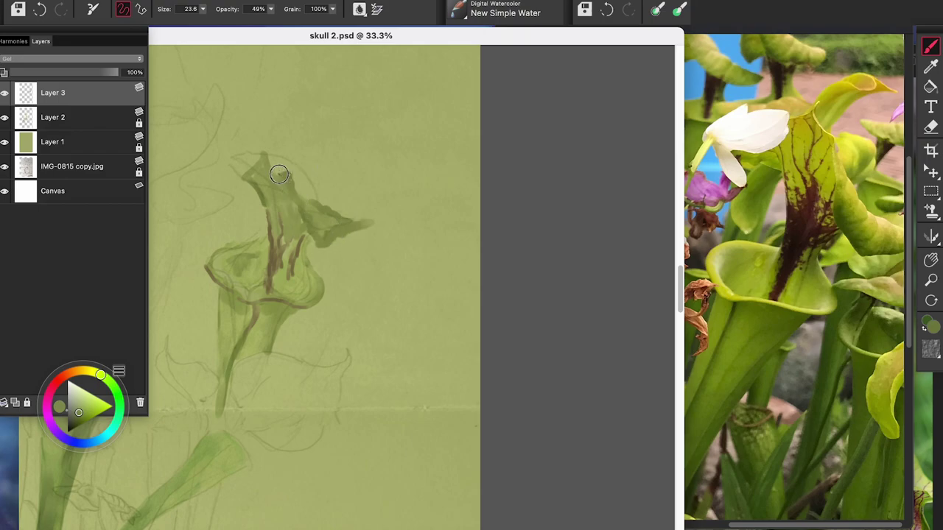
pyautogui.click(120, 1)
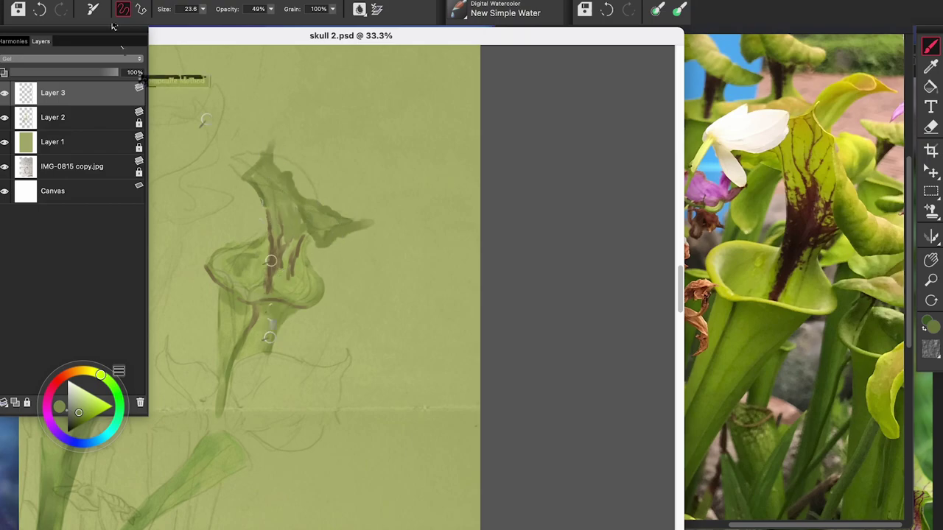